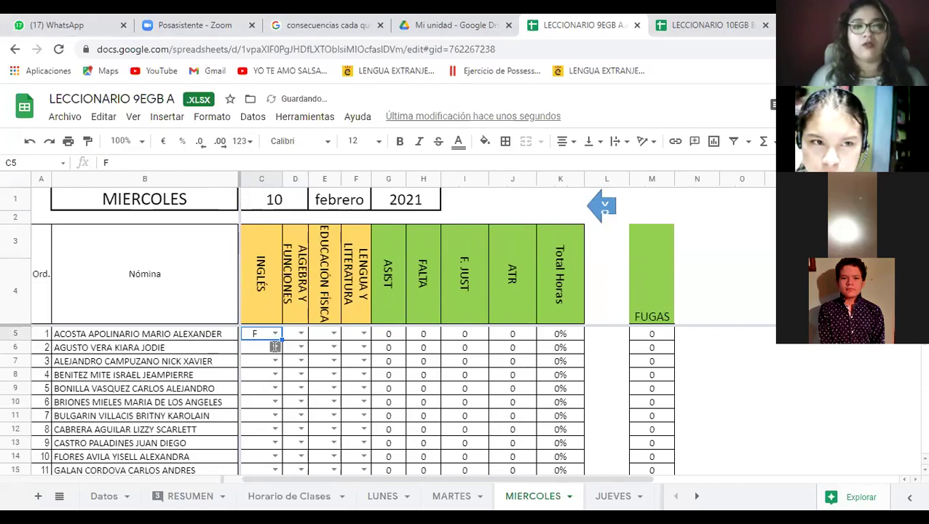
Mark students 2, 3 and 4 as A for INGLÉS on the MIERCOLES sheet (C6:C8).
click(275, 348)
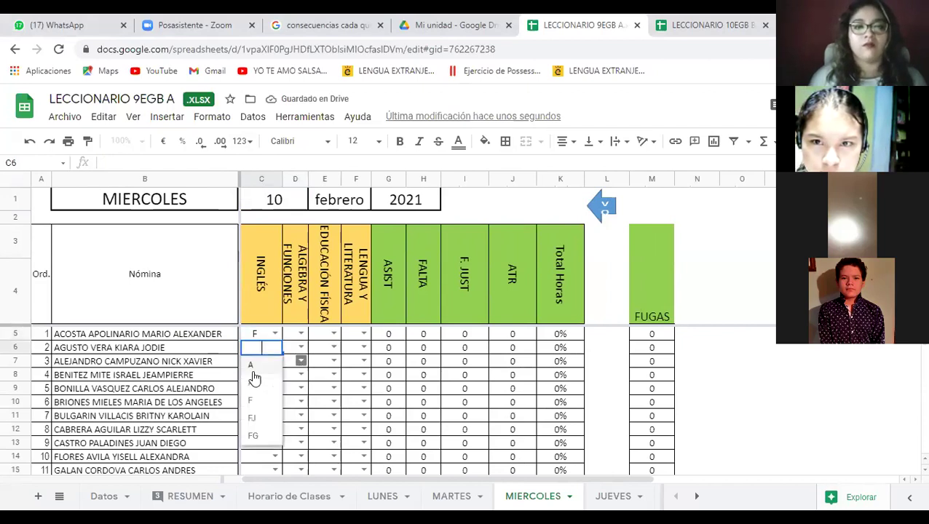
click(256, 371)
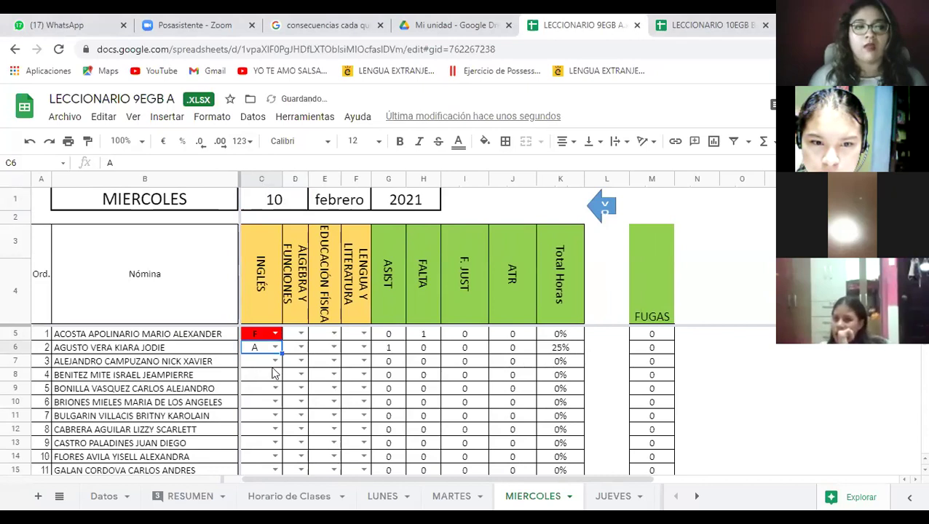
click(276, 361)
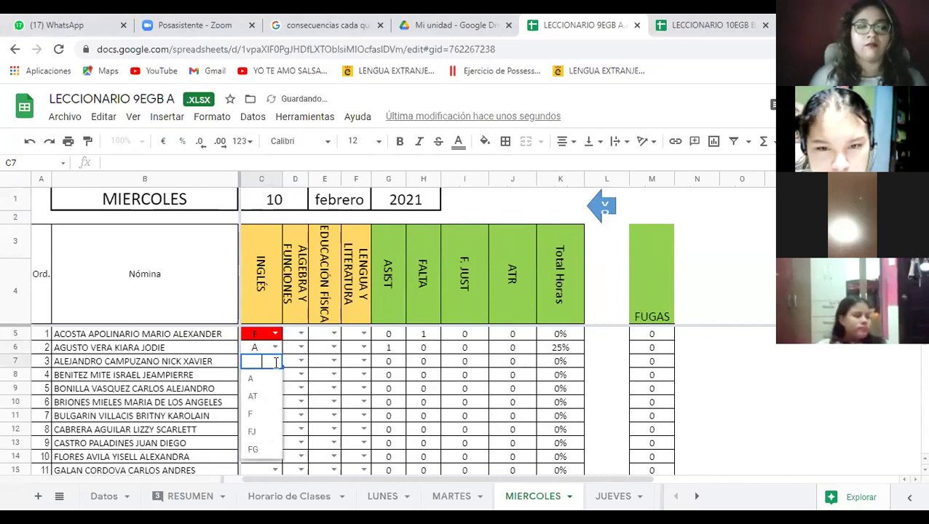
click(263, 381)
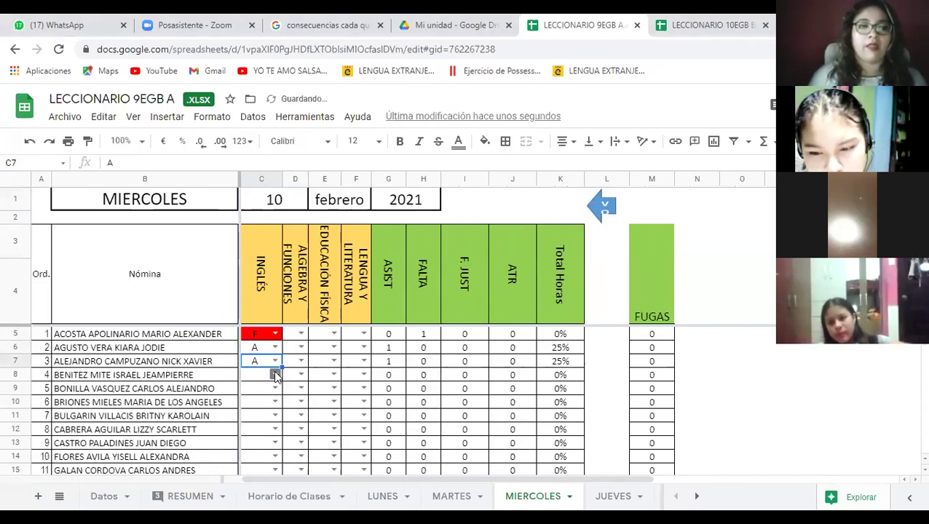
click(275, 375)
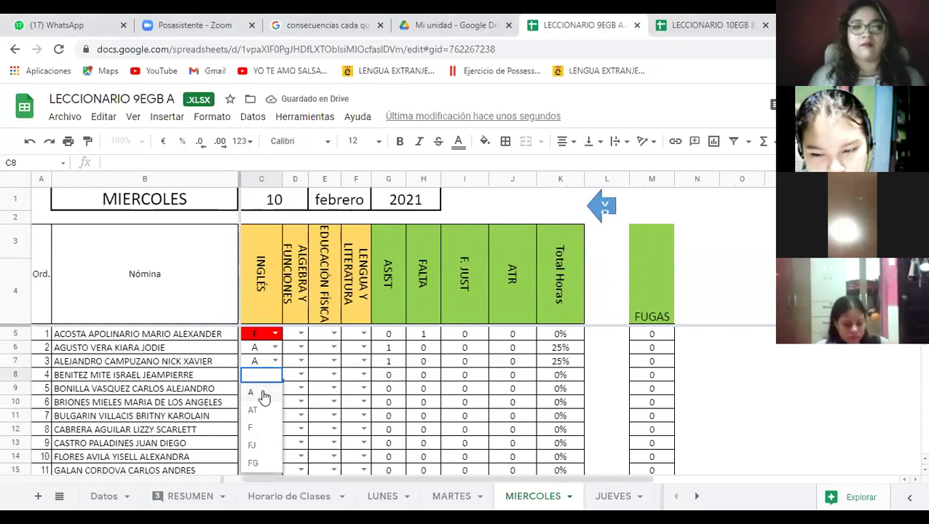
click(263, 394)
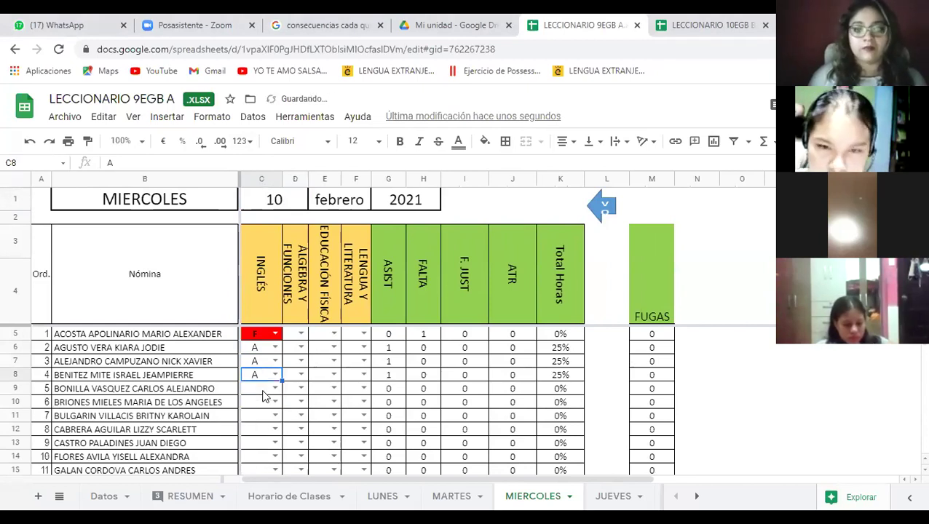
Record INGLÉS attendance for students 5 to 7: AT in C9, A in C10 and C11.
click(275, 388)
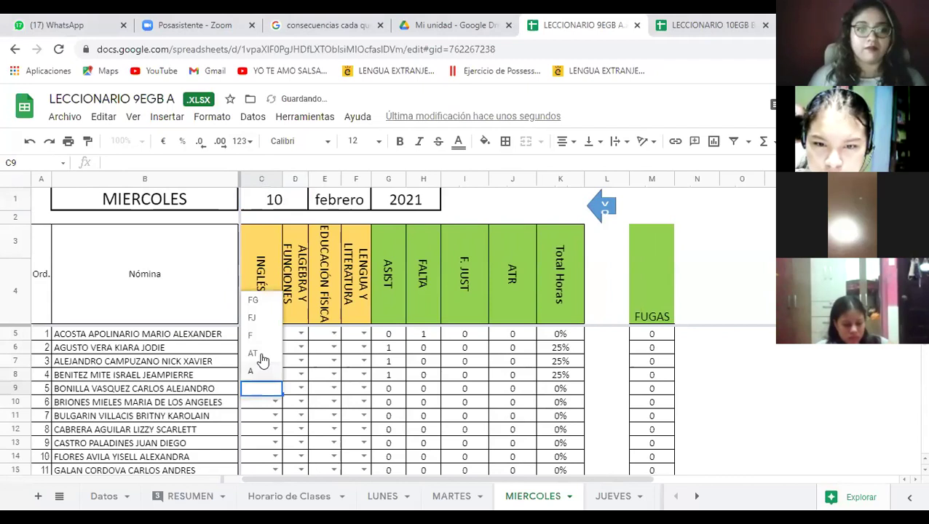
click(261, 356)
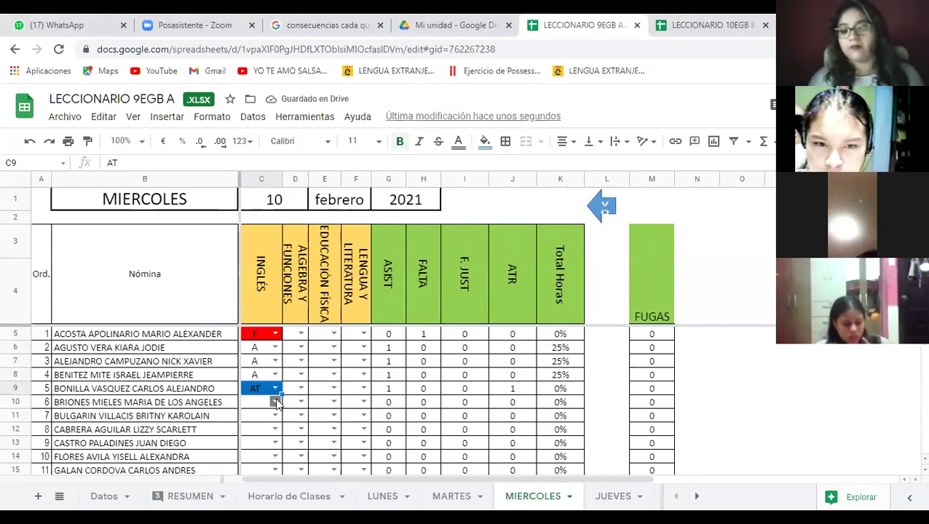
click(275, 401)
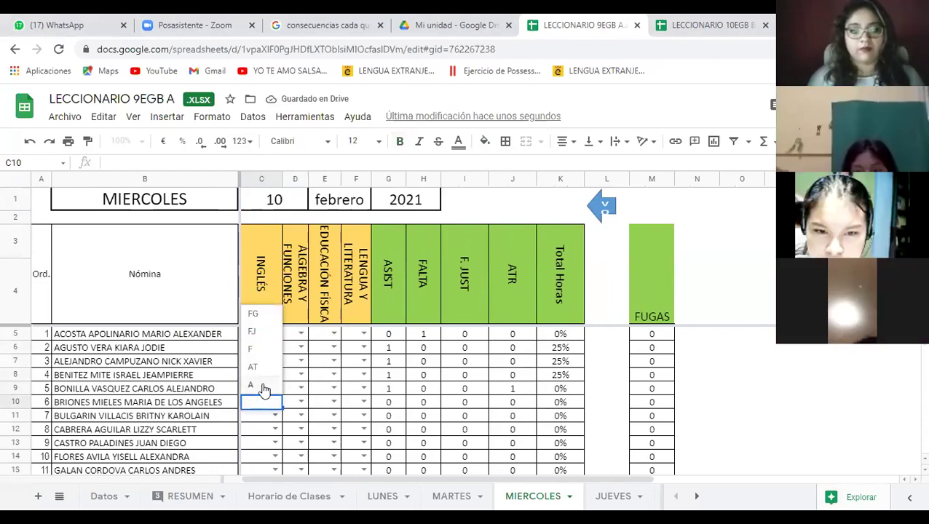
click(258, 384)
click(275, 415)
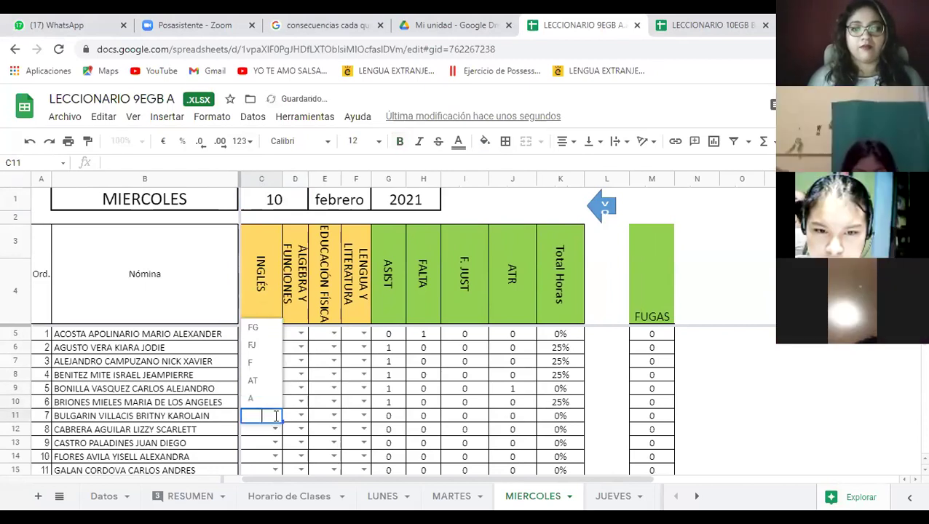
click(257, 397)
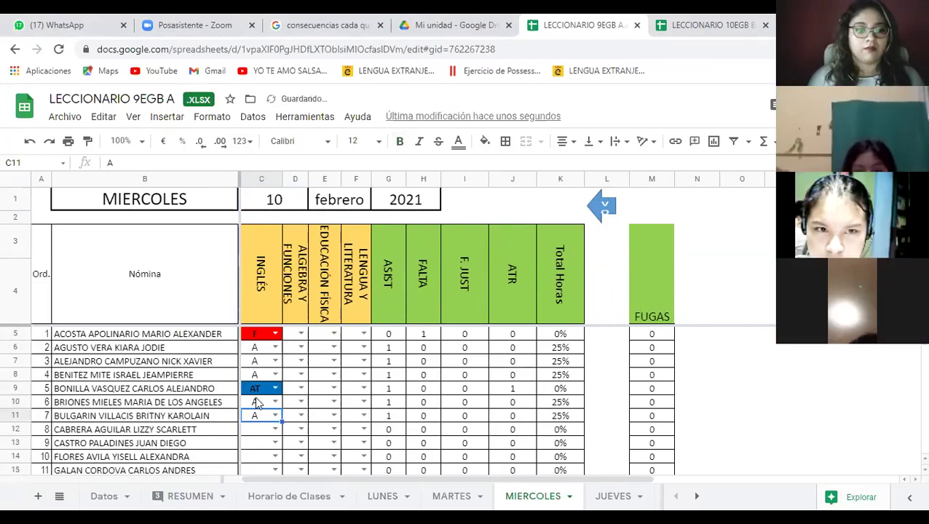
Mark students 8, 9 and 10 as A in the INGLÉS column (C12:C14).
click(275, 432)
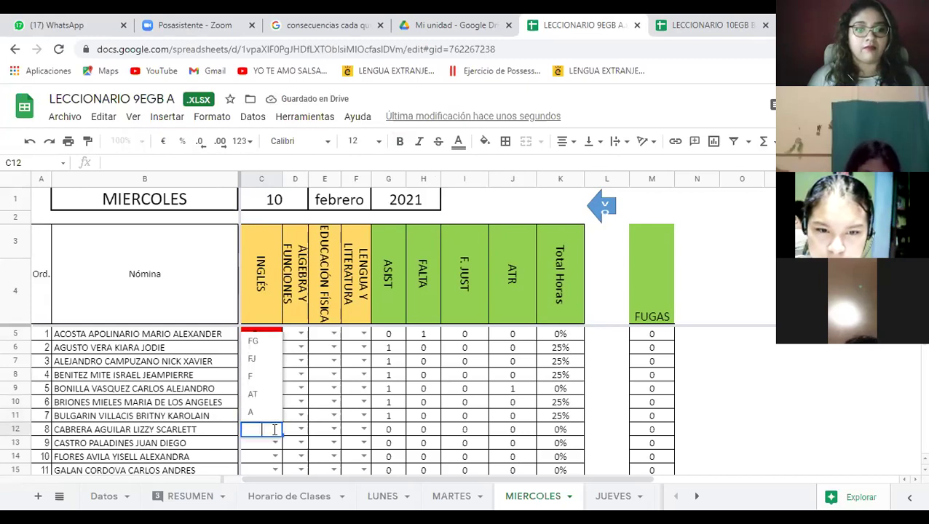
click(257, 414)
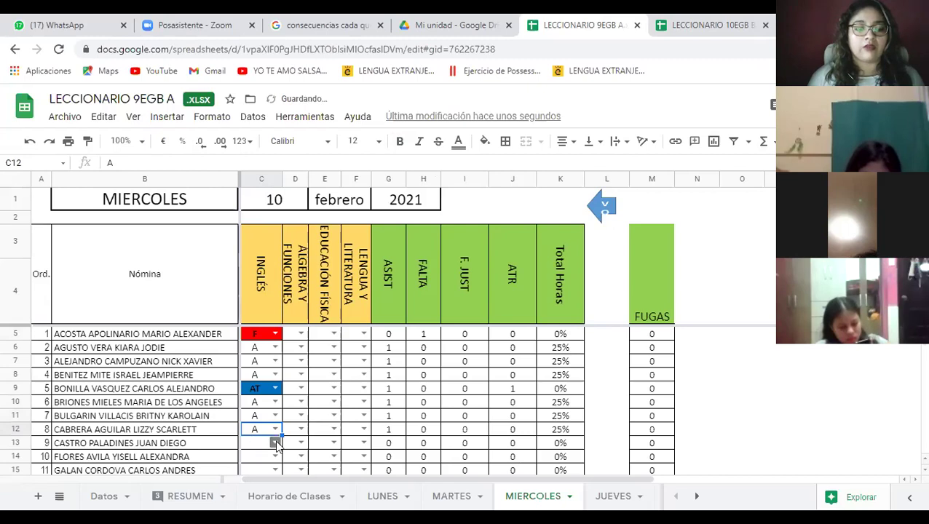
click(275, 443)
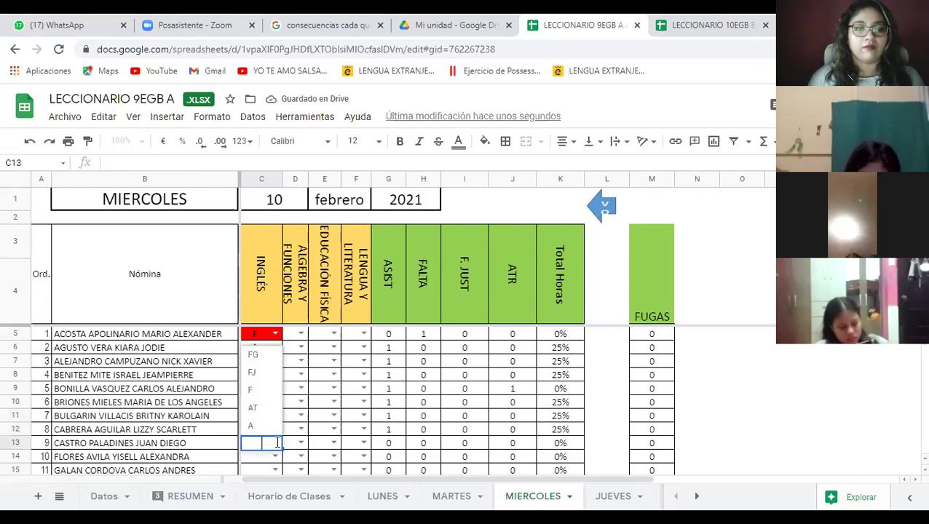
click(255, 423)
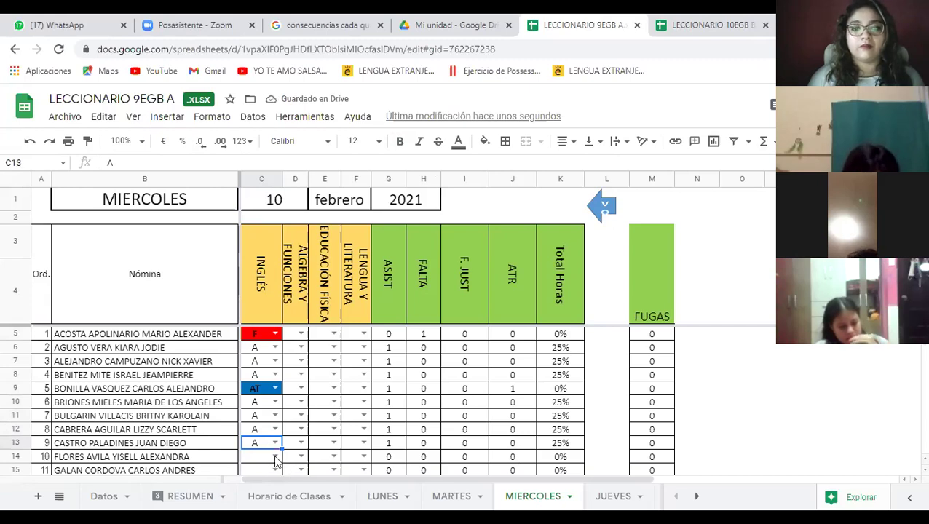
click(275, 456)
click(254, 439)
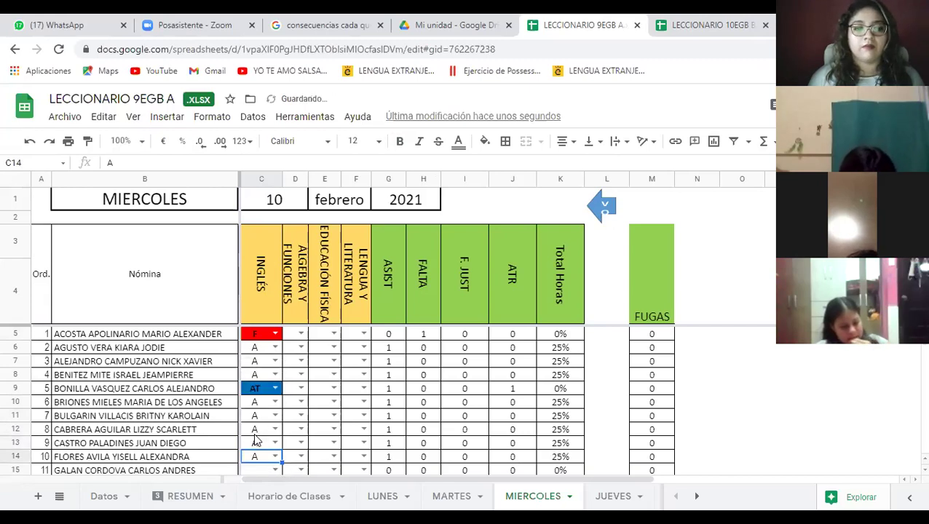
Mark student 11 as F (C15) and student 12 as A (C16) in the INGLÉS column.
scroll(255, 439, down, 1)
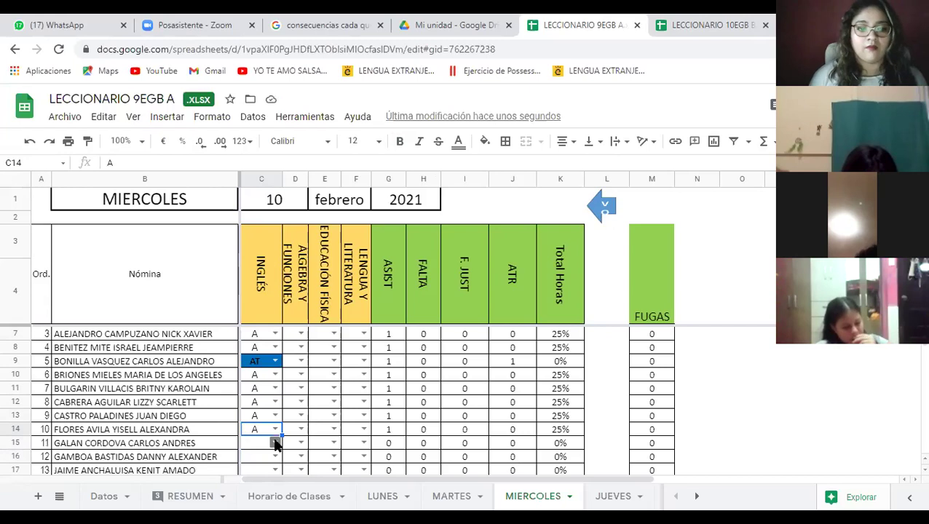
click(275, 442)
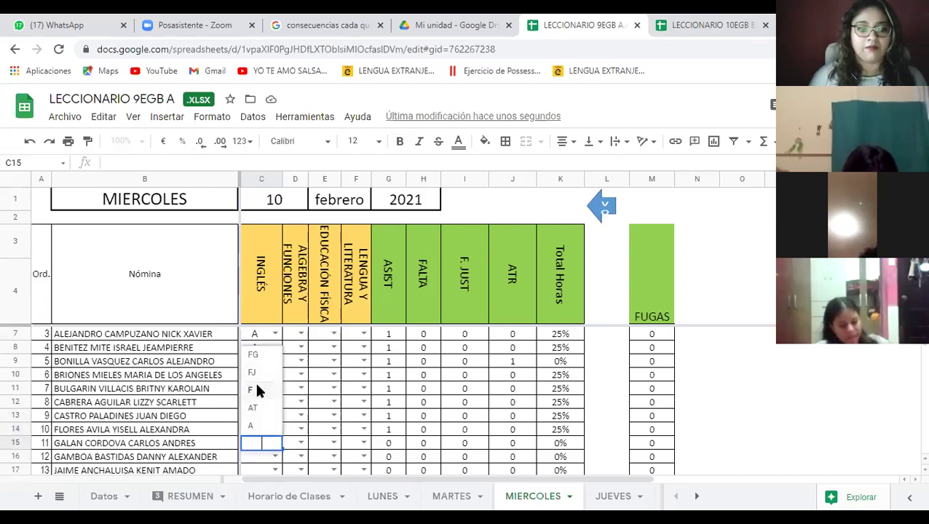
click(257, 391)
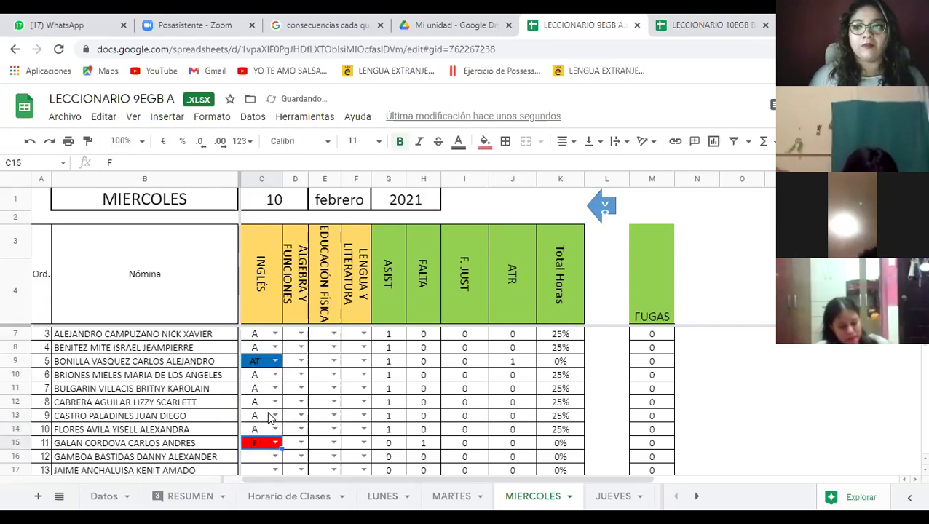
scroll(270, 416, down, 1)
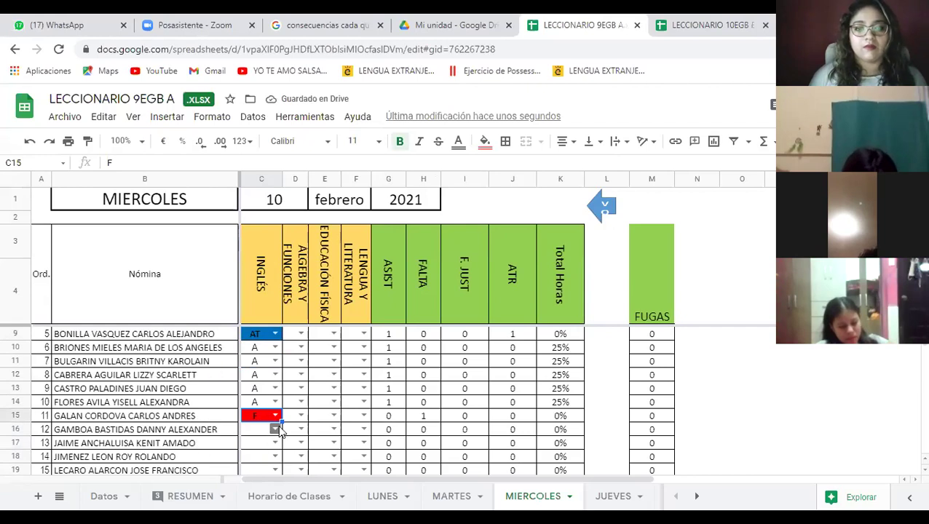
click(279, 430)
click(266, 416)
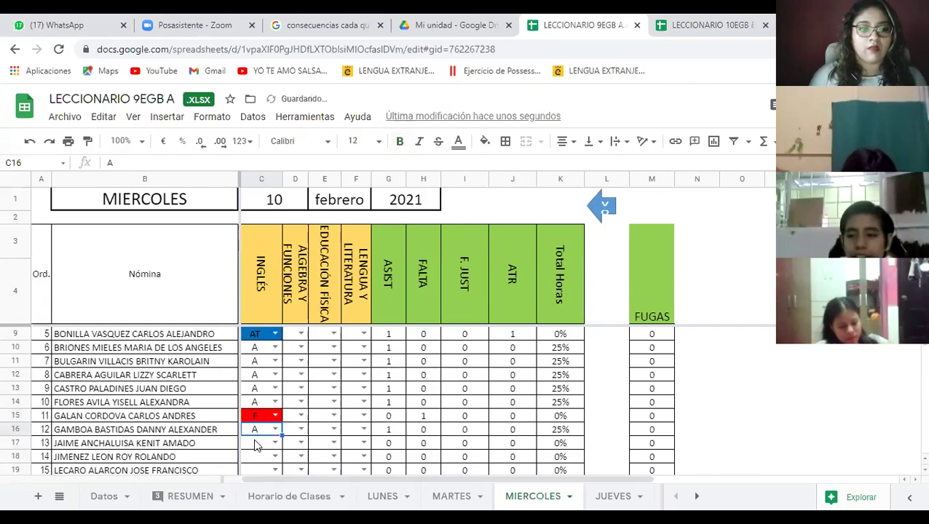
Mark student 13 as A (C17) and student 14 as F (C18) in the INGLÉS column.
click(276, 443)
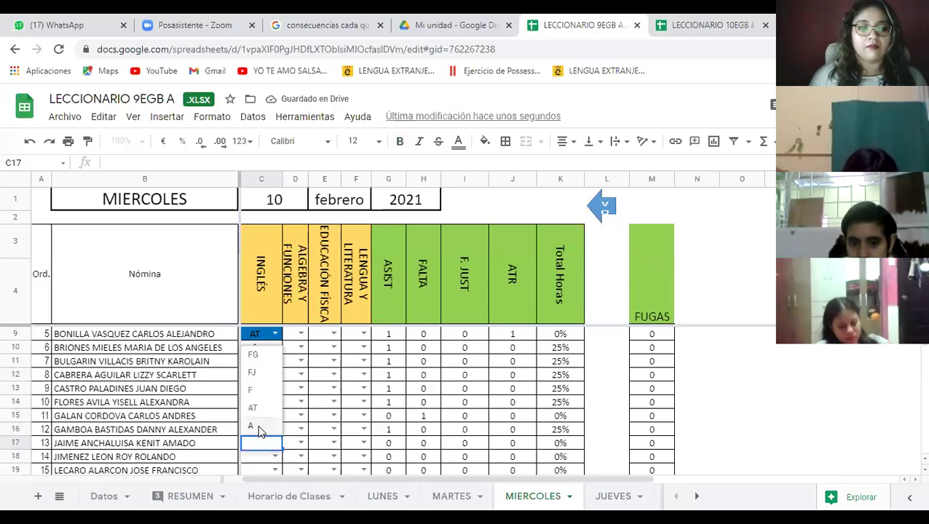
click(252, 426)
scroll(261, 431, down, 1)
click(275, 430)
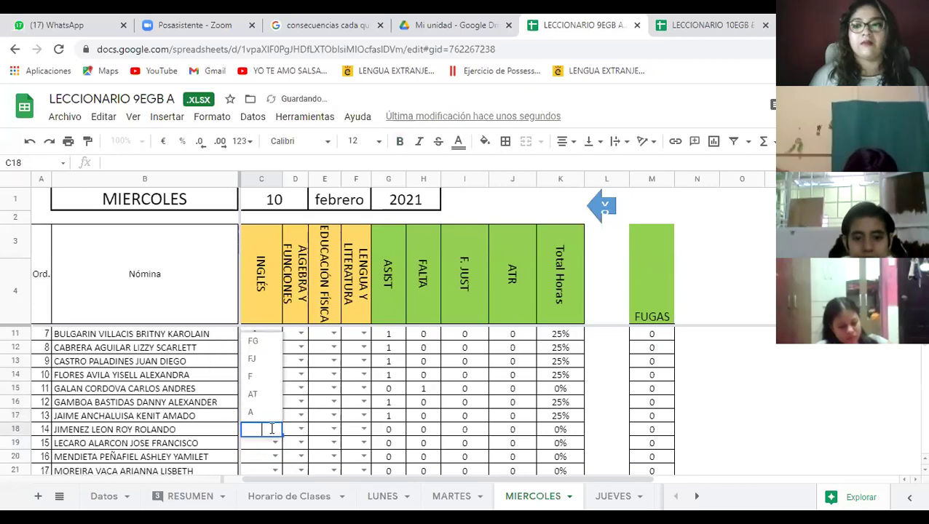
click(252, 379)
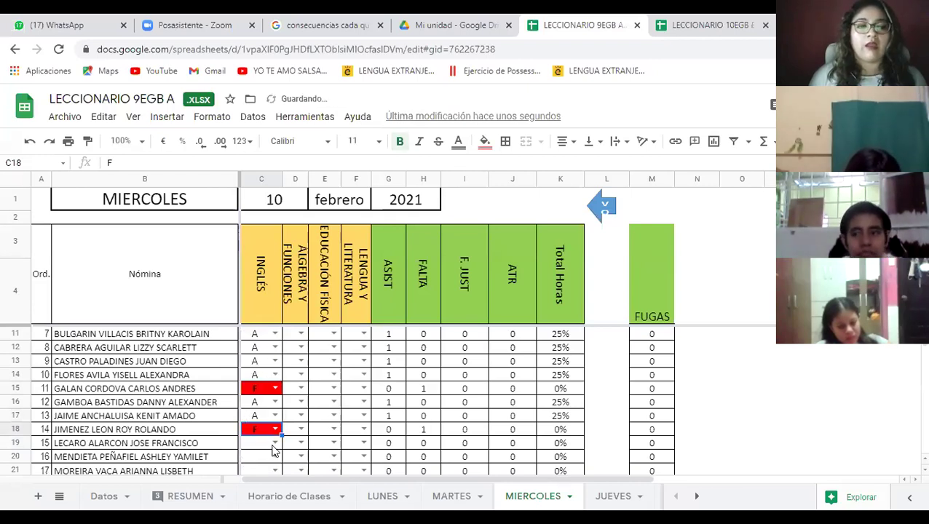
Mark students 15 and 16 as A in the INGLÉS column (C19:C20).
click(275, 443)
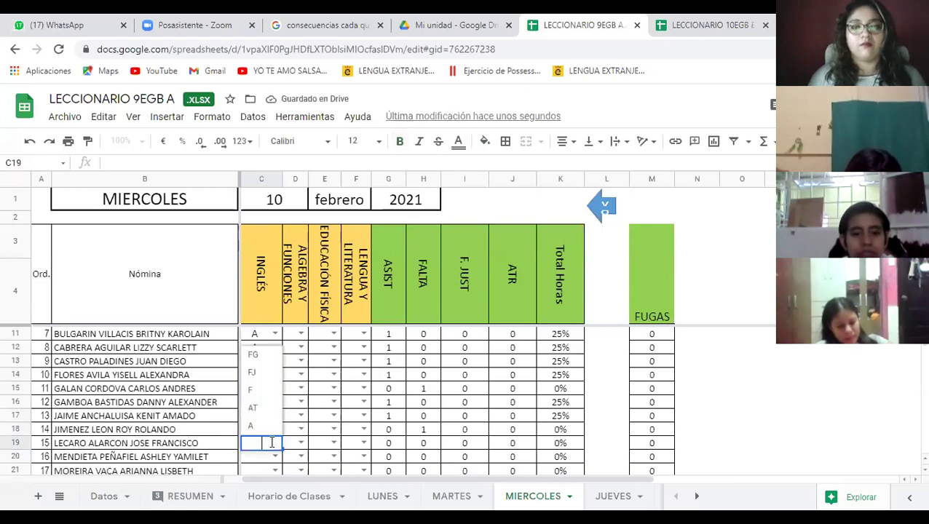
click(252, 423)
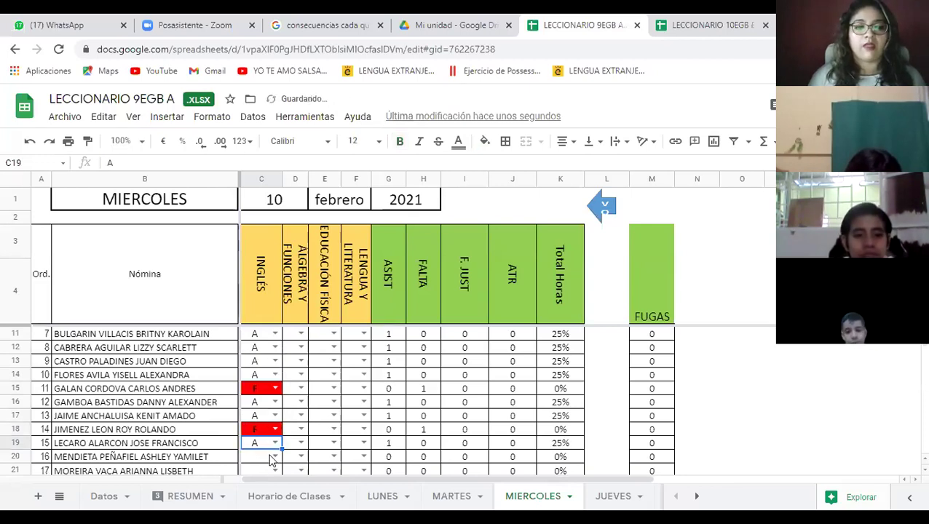
double_click(270, 456)
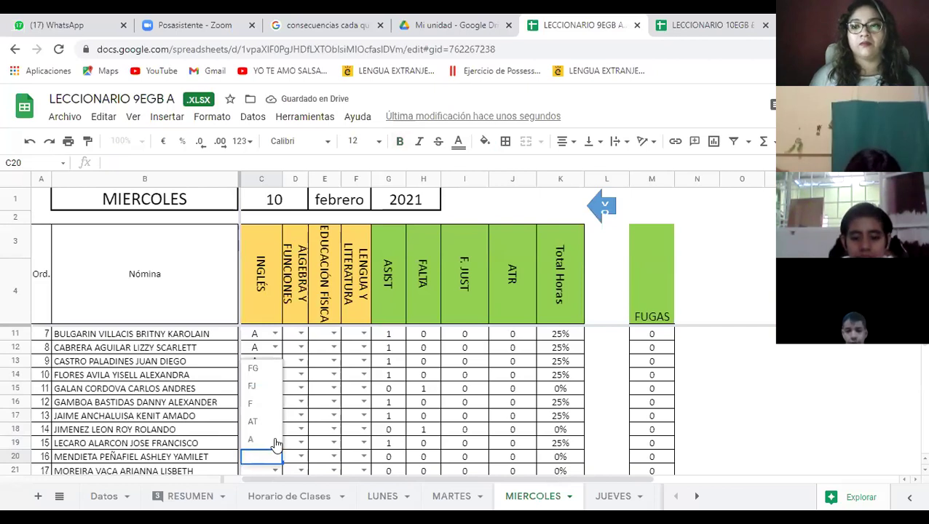
click(261, 440)
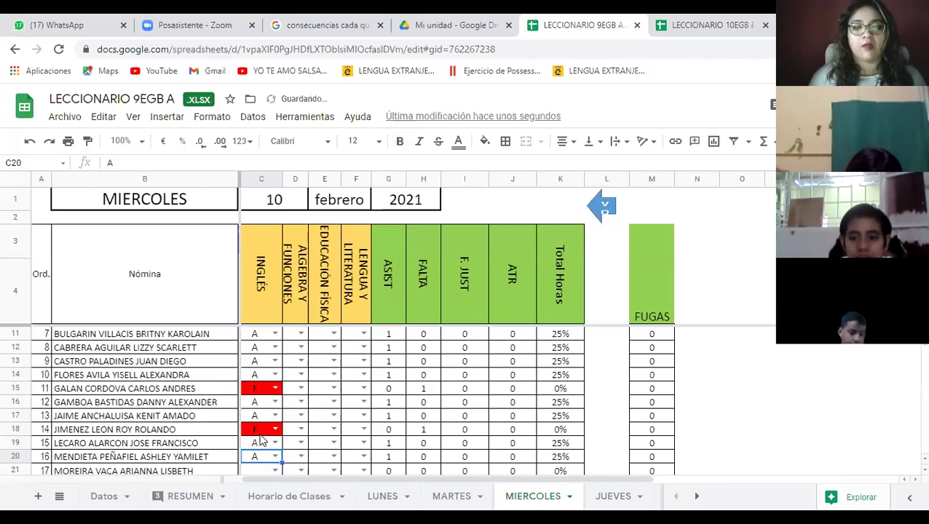
scroll(263, 436, down, 2)
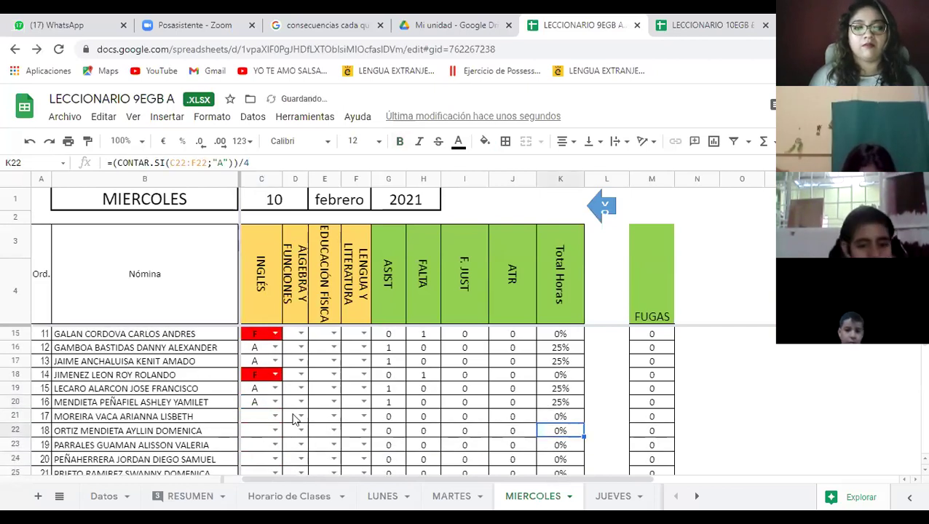
key(shift+F10)
key(ctrl+shift+Page_Up)
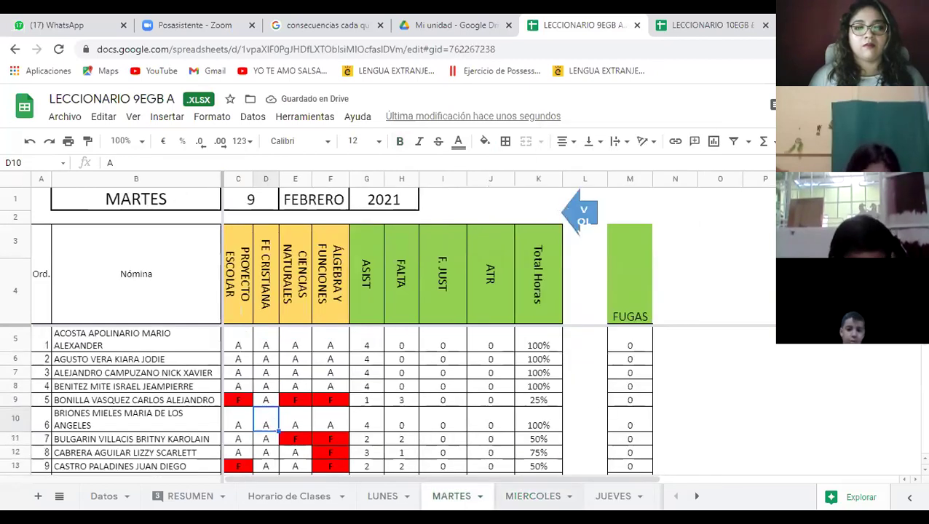
key(ctrl+shift+Page_Down)
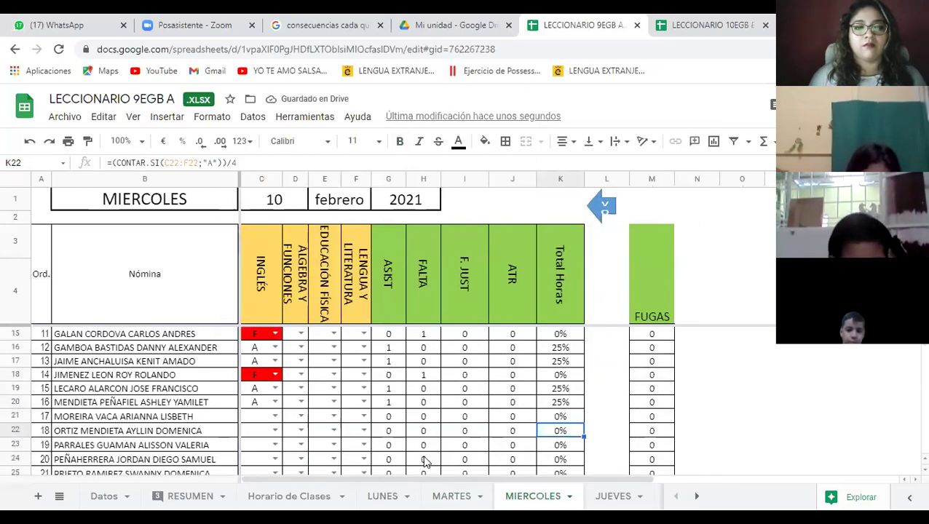
Mark students 17 and 18 as F in the INGLÉS column (C21:C22).
click(274, 414)
click(267, 366)
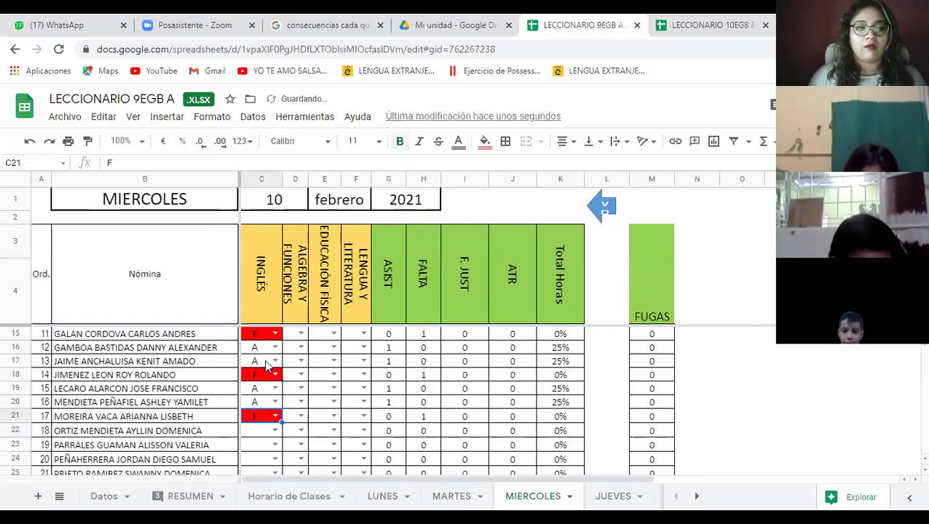
click(276, 430)
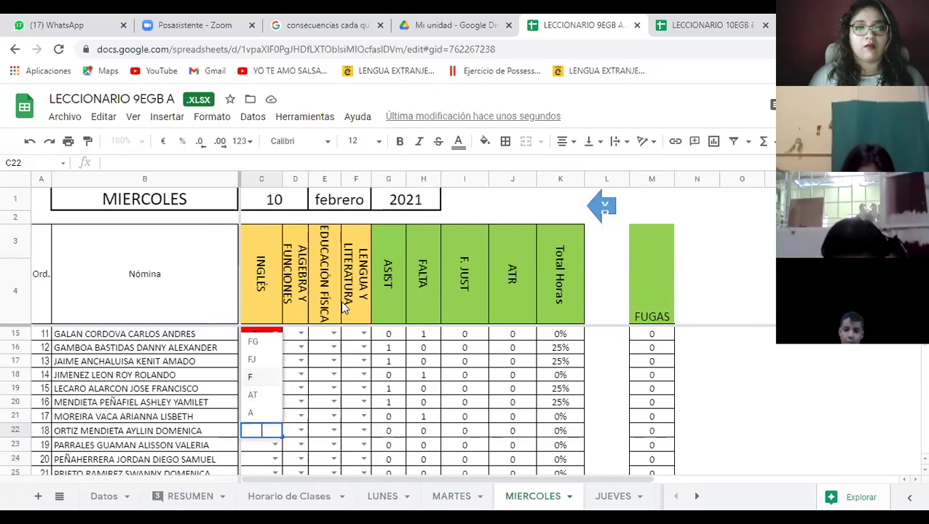
key(Return)
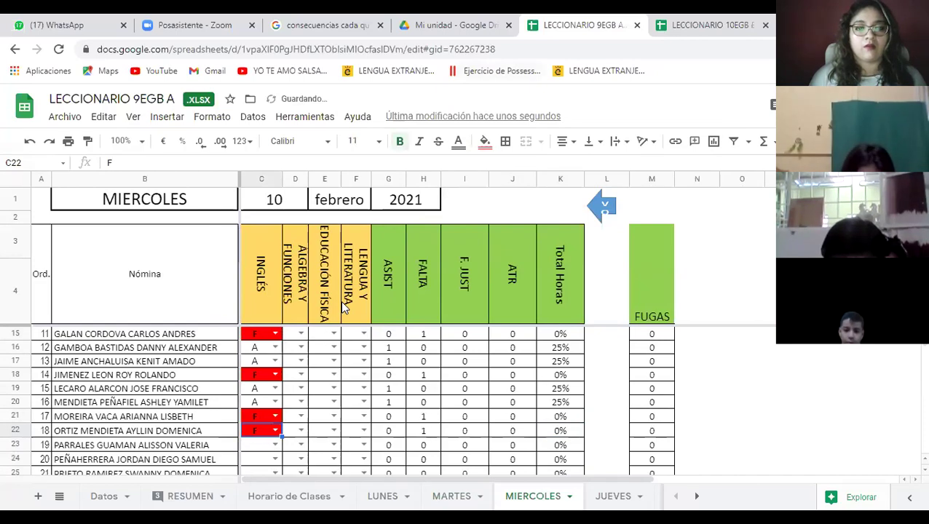
Mark student 19 as A (C23) and student 20 as F (C24) in the INGLÉS column.
click(270, 444)
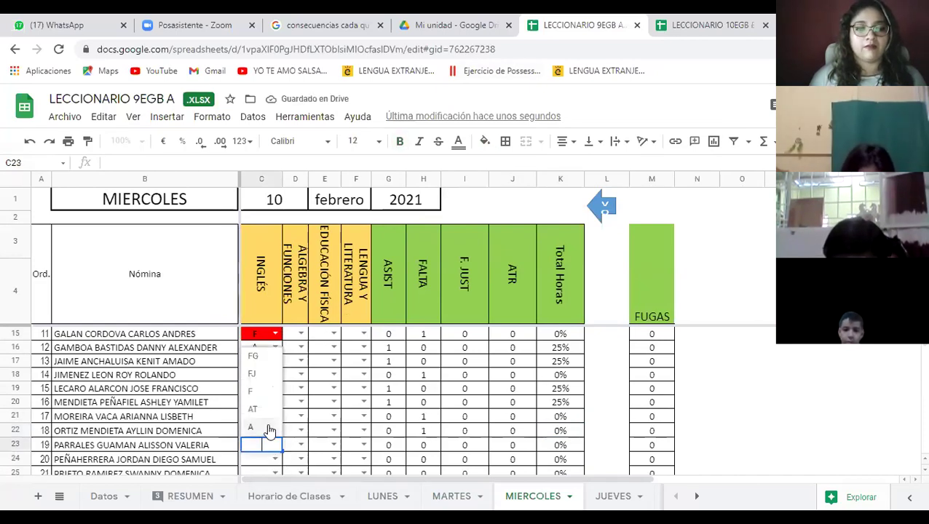
click(267, 428)
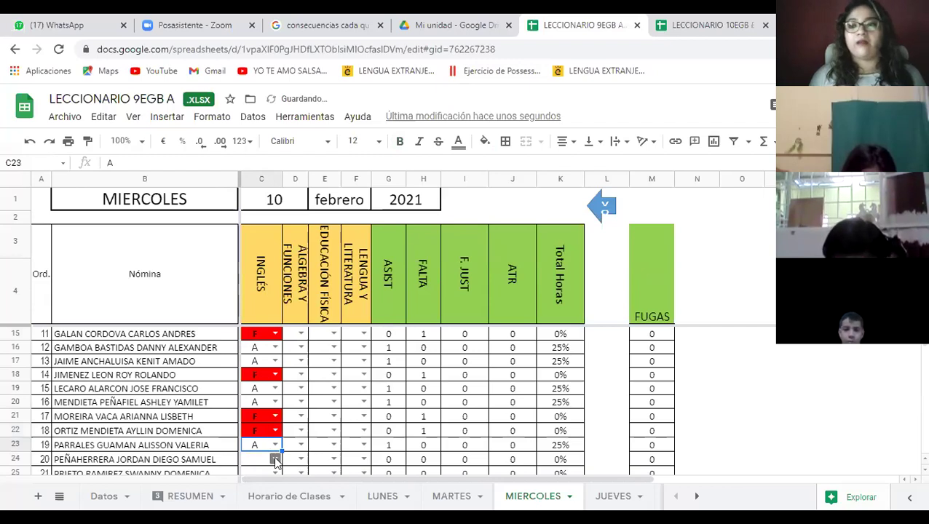
click(275, 461)
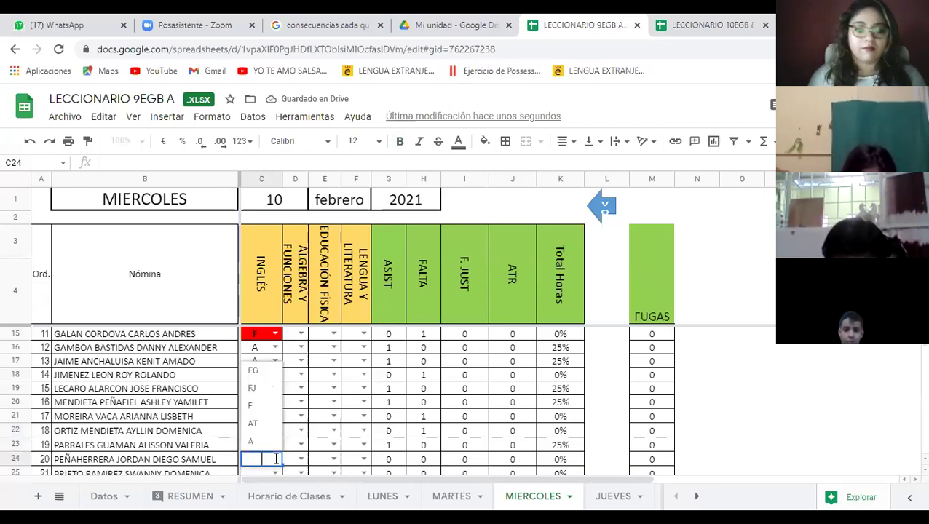
click(254, 406)
Mark students 21, 22 and 23 as A in the INGLÉS column (C25:C27).
scroll(254, 396, down, 1)
scroll(254, 397, down, 1)
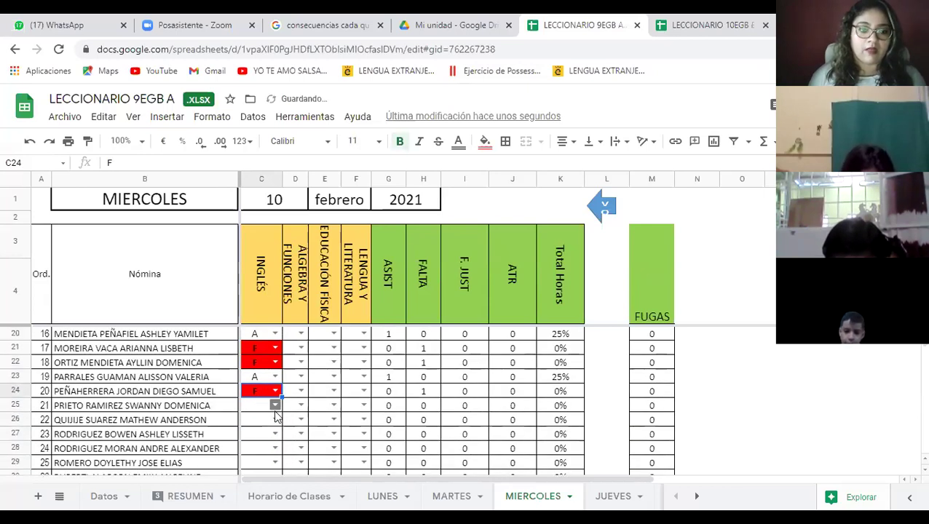
click(275, 406)
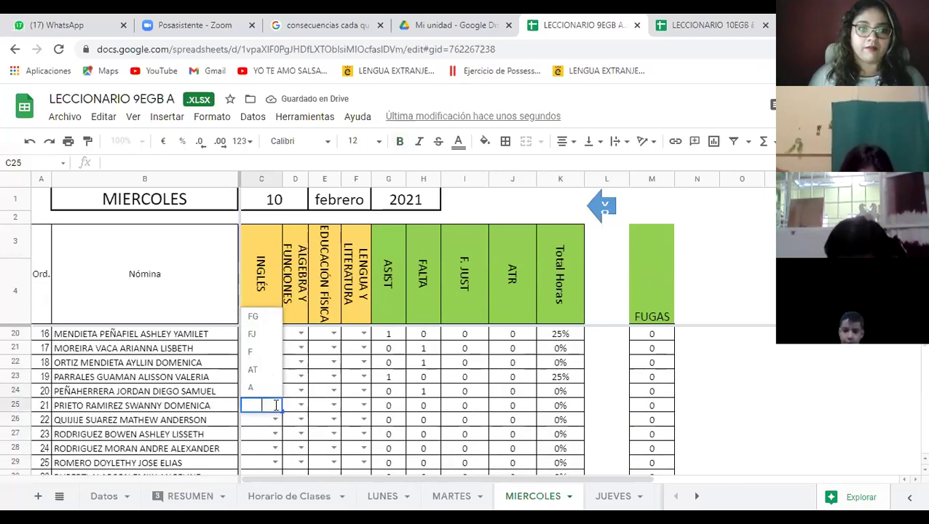
click(252, 388)
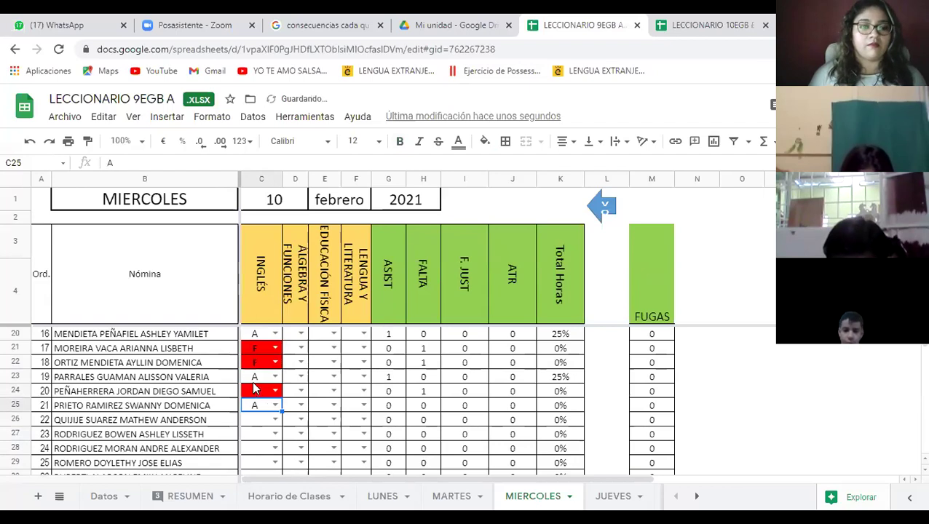
click(276, 419)
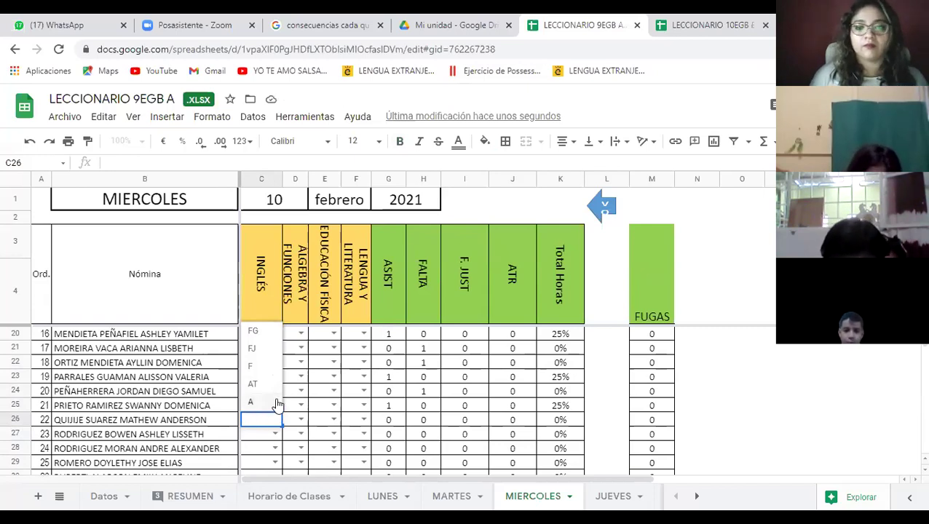
click(261, 404)
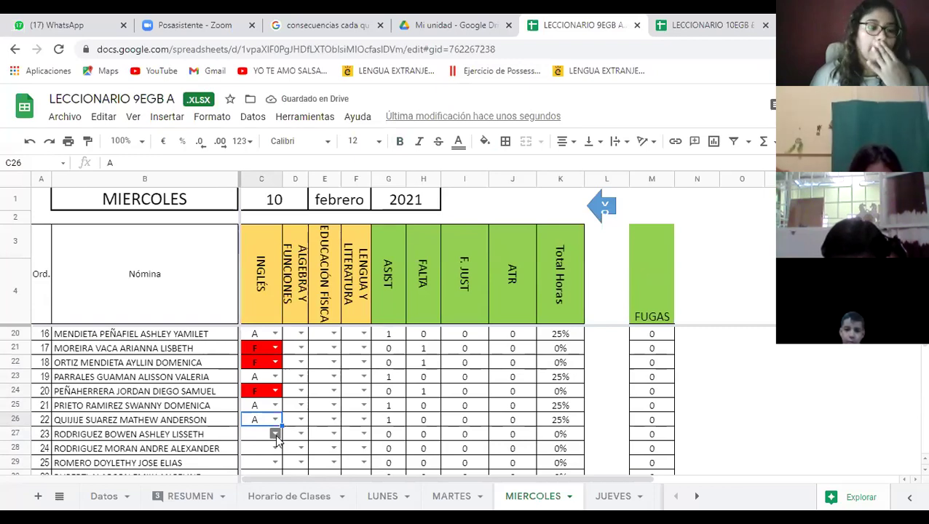
click(275, 434)
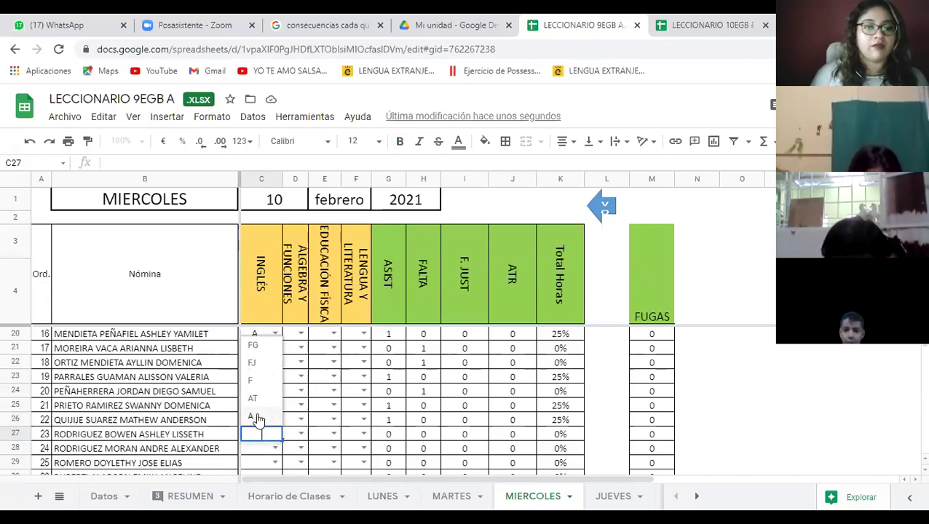
click(256, 415)
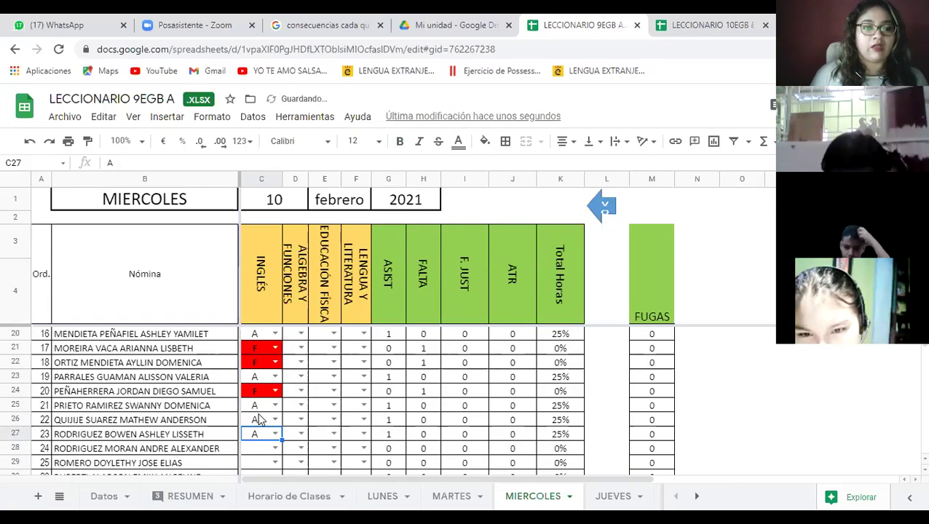
Mark student 24 as F (C28) and students 25 and 26 as AT (C29:C30) in the INGLÉS column.
click(274, 450)
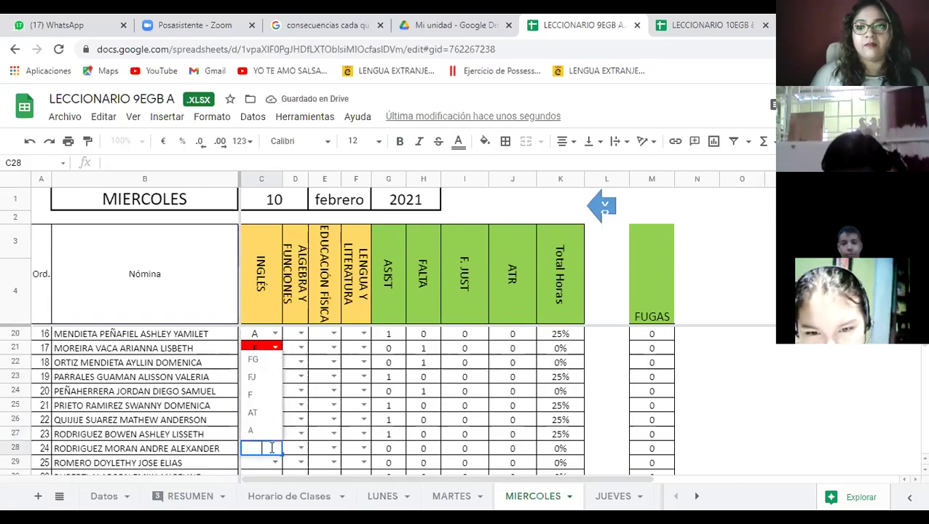
click(261, 399)
scroll(277, 460, down, 1)
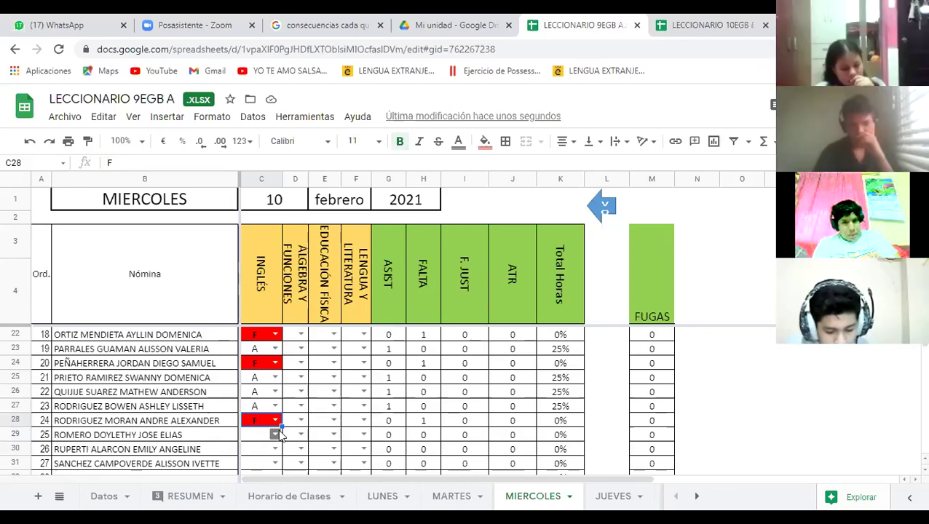
click(276, 435)
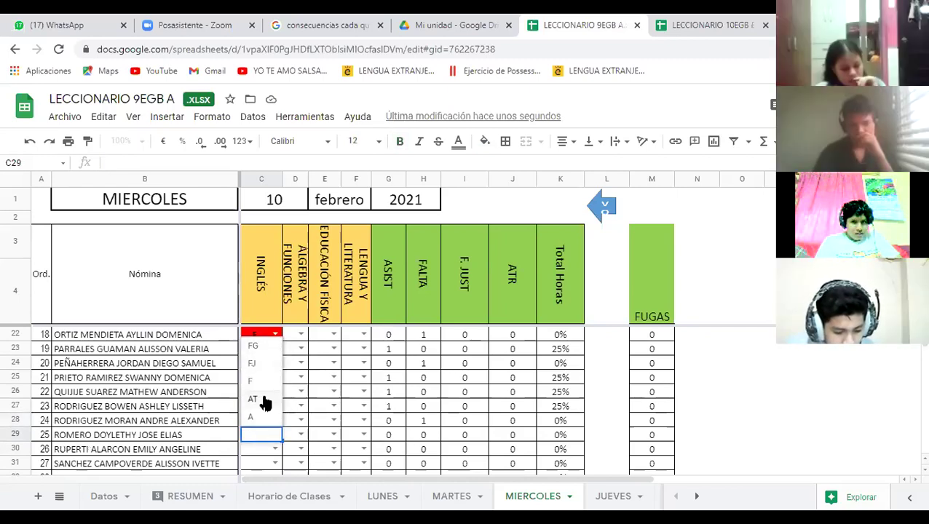
click(265, 402)
click(276, 450)
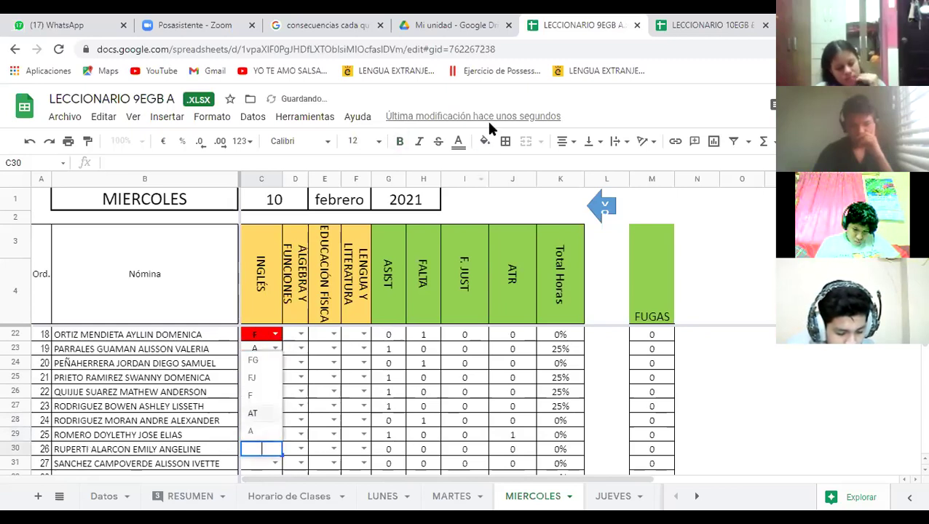
click(260, 413)
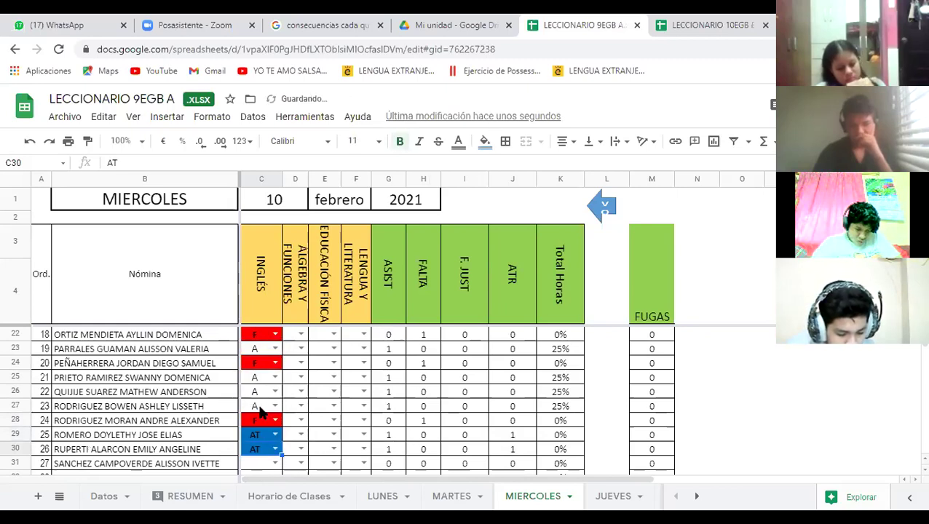
Mark student 27 as F (C31) and students 28 to 30 as A (C32:C34) in the INGLÉS column.
scroll(263, 410, down, 1)
scroll(262, 405, down, 1)
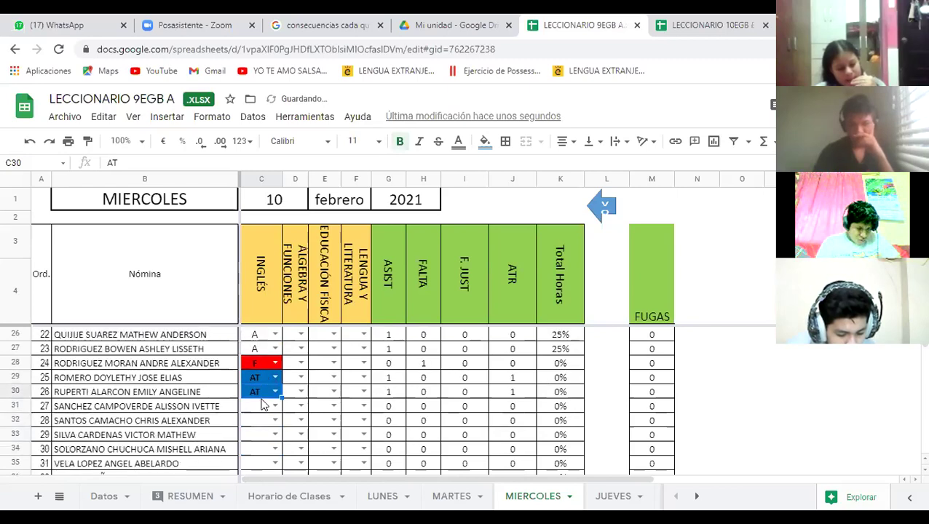
click(274, 406)
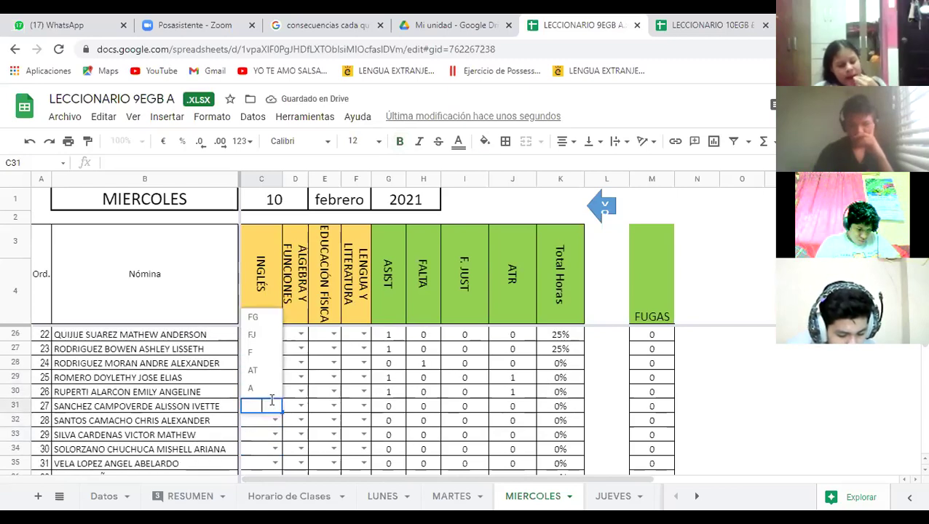
click(290, 354)
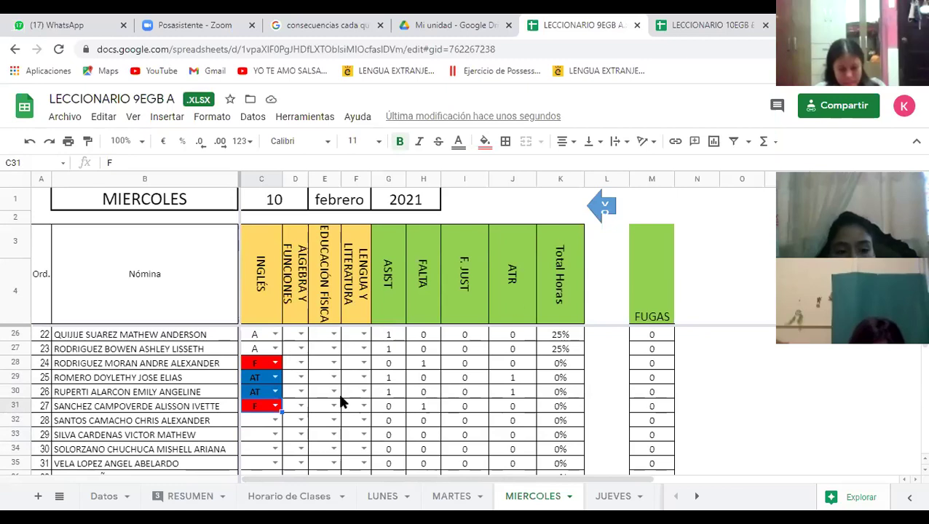
click(274, 422)
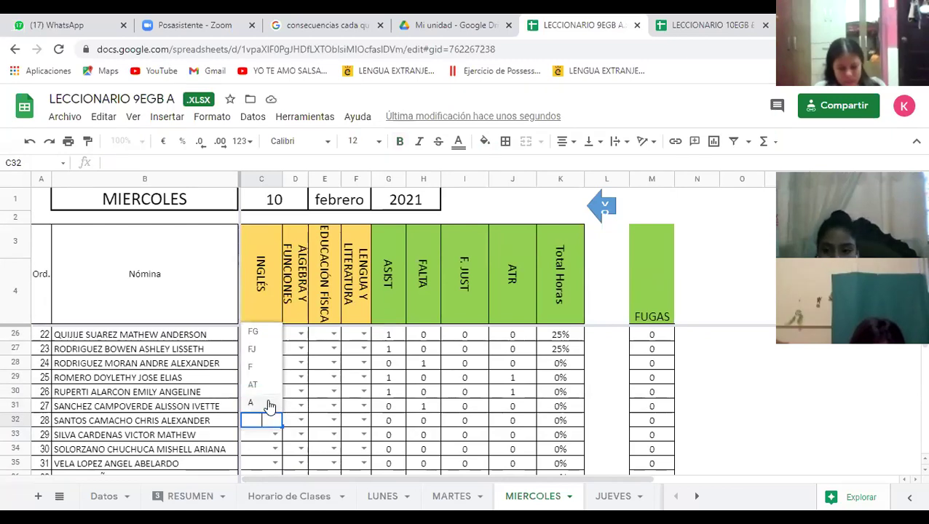
click(268, 403)
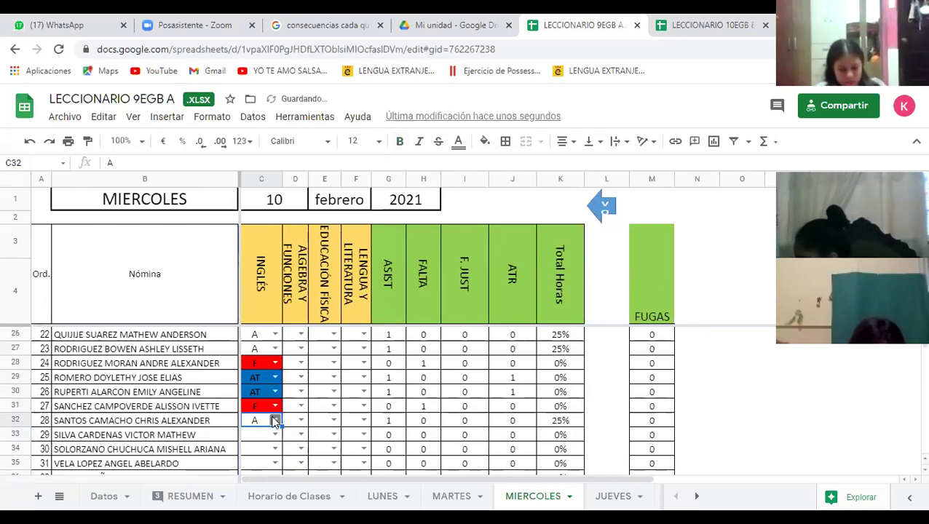
click(274, 433)
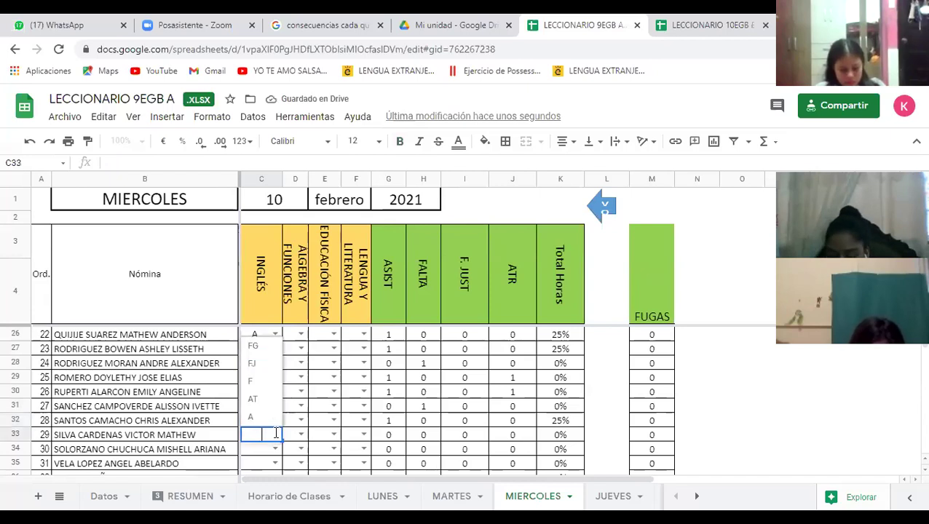
click(268, 417)
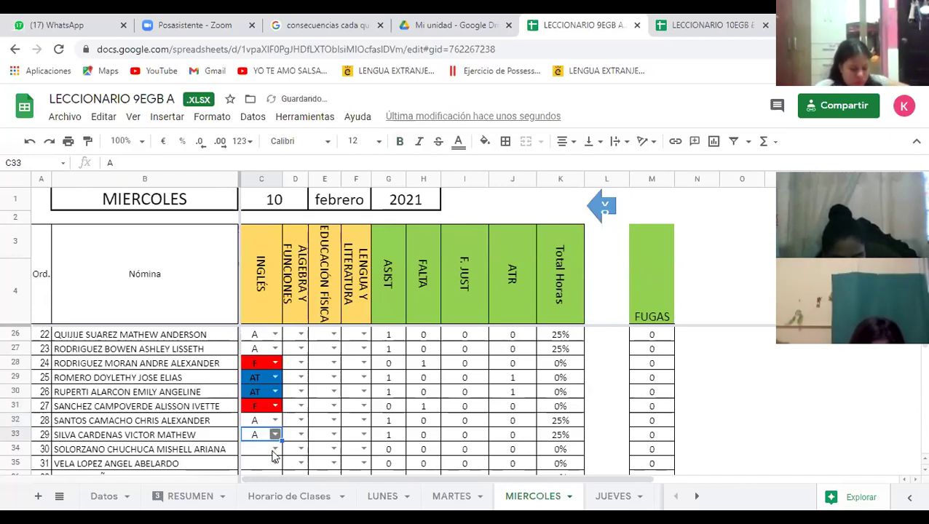
click(275, 448)
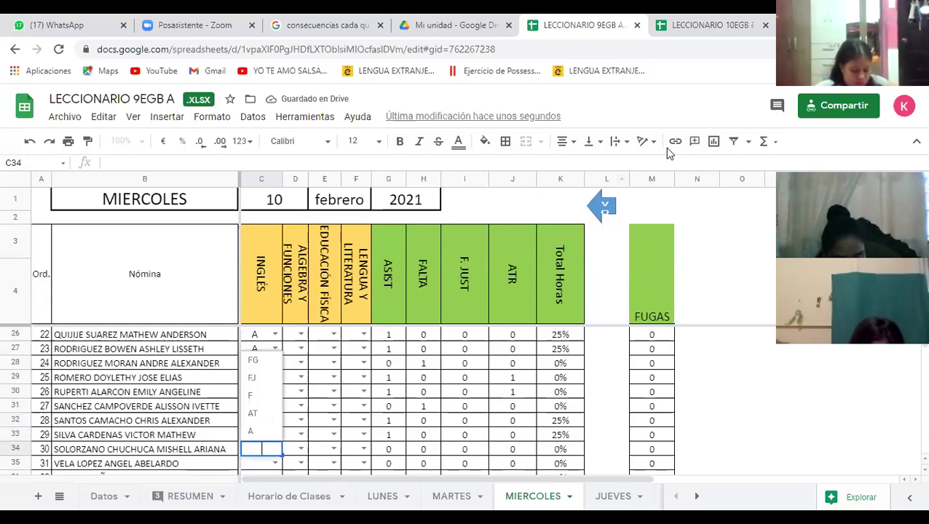
click(250, 430)
Mark students 31 and 32 as A in the INGLÉS column (C35:C36).
scroll(255, 430, down, 1)
scroll(255, 423, down, 2)
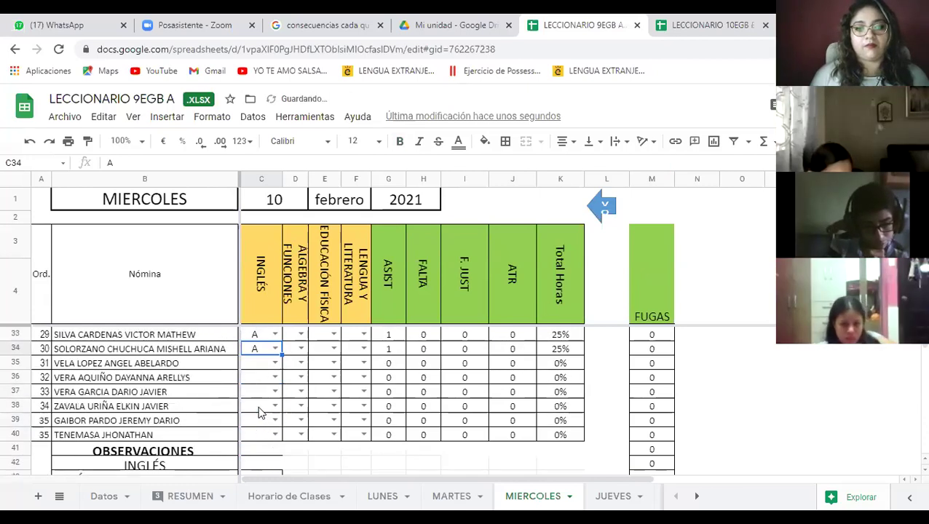
click(274, 363)
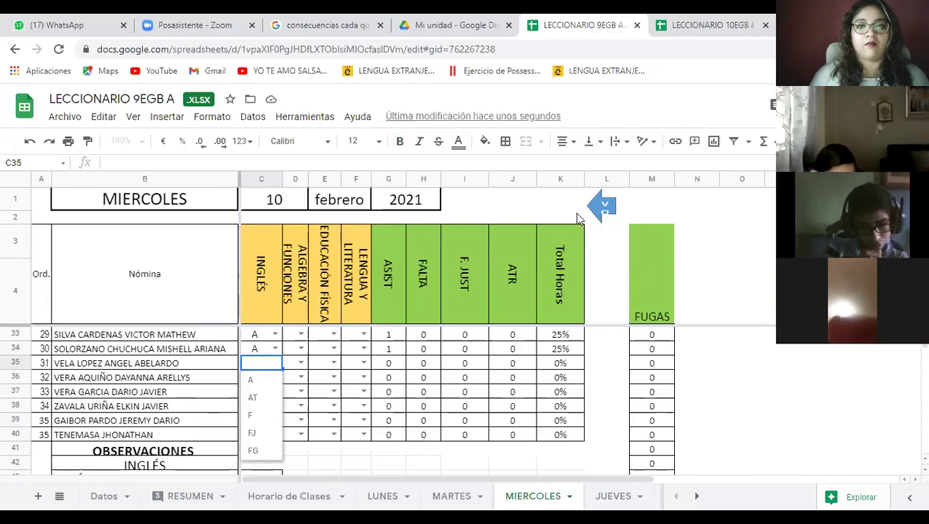
key(Escape)
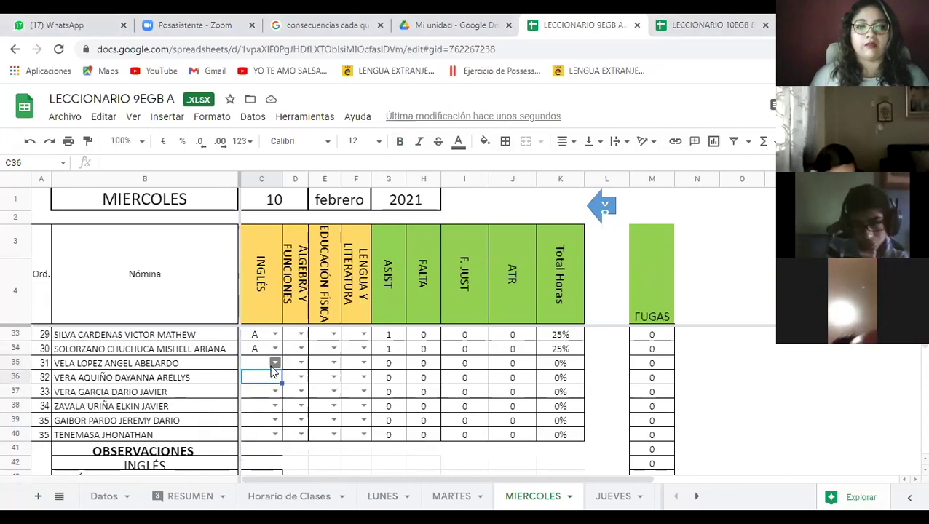
click(274, 363)
click(256, 385)
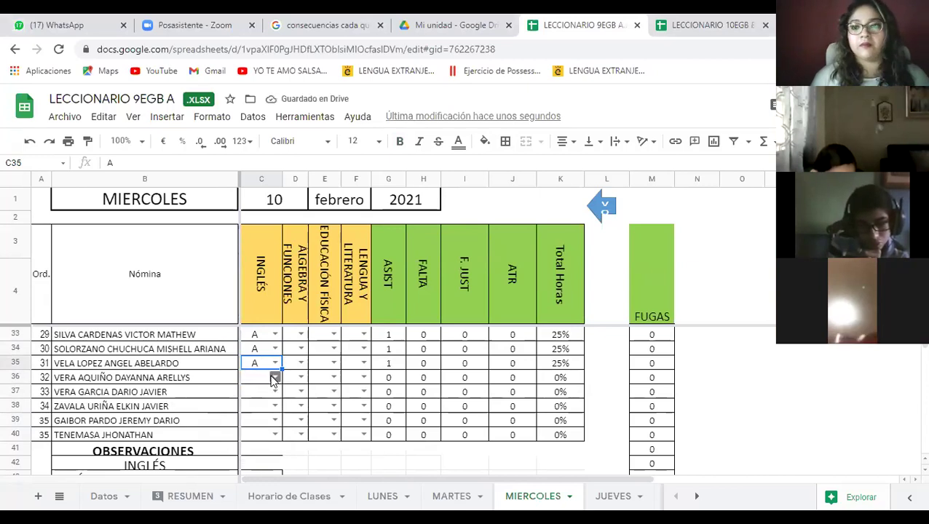
click(274, 378)
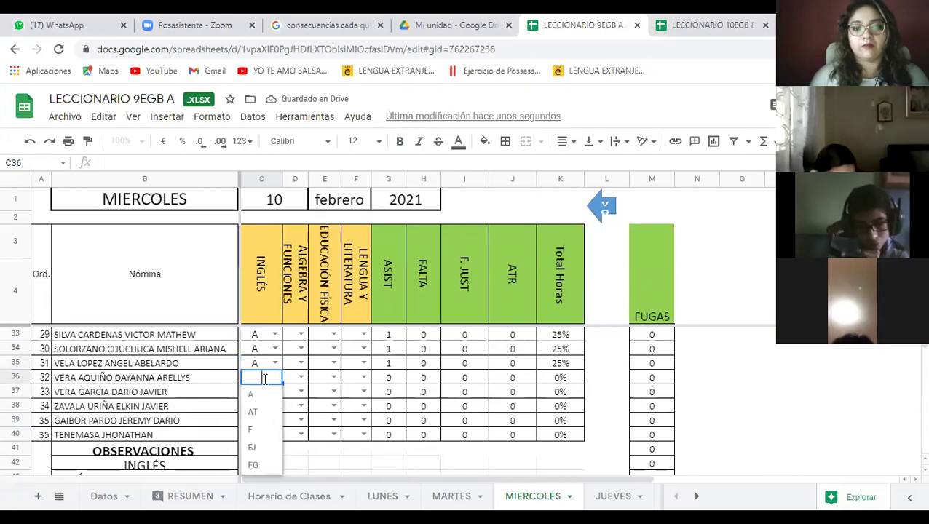
click(255, 393)
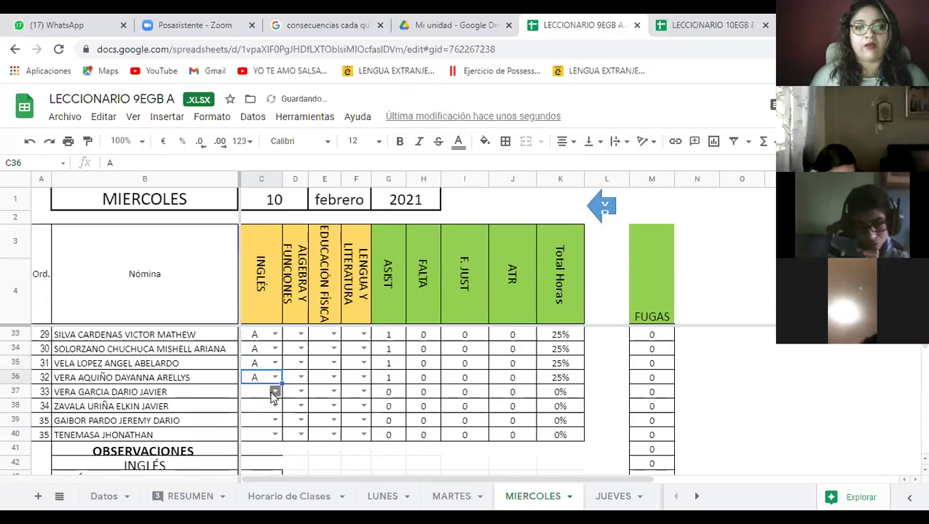
Mark student 33 as F (C37) and the next two students as A (C38:C39) in the INGLÉS column.
click(274, 392)
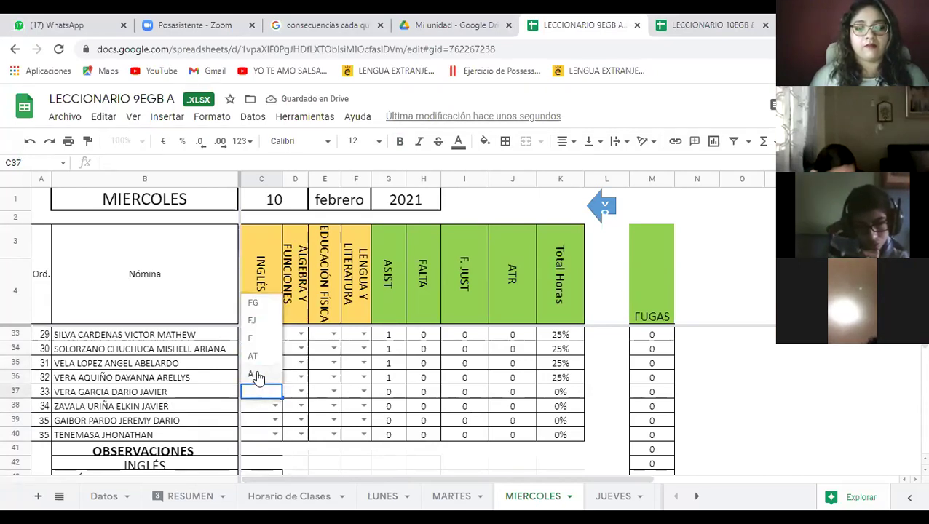
click(259, 338)
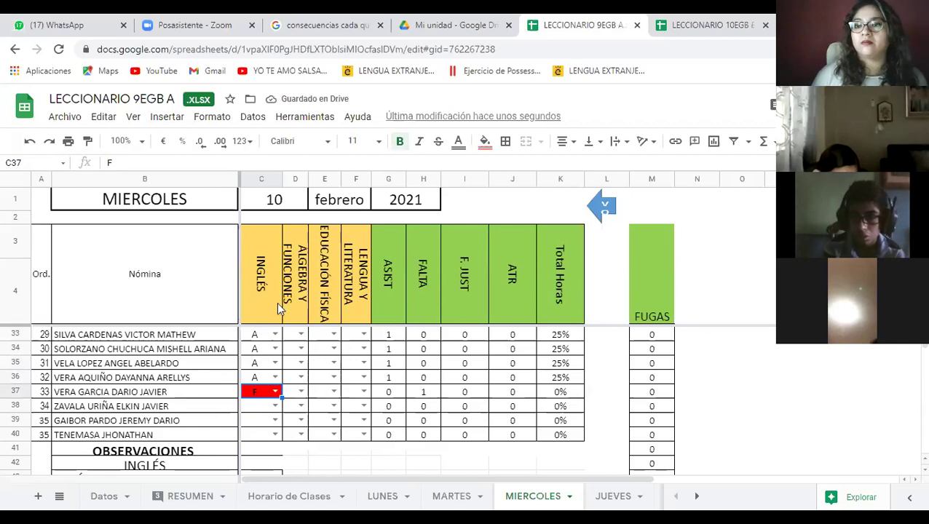
click(275, 407)
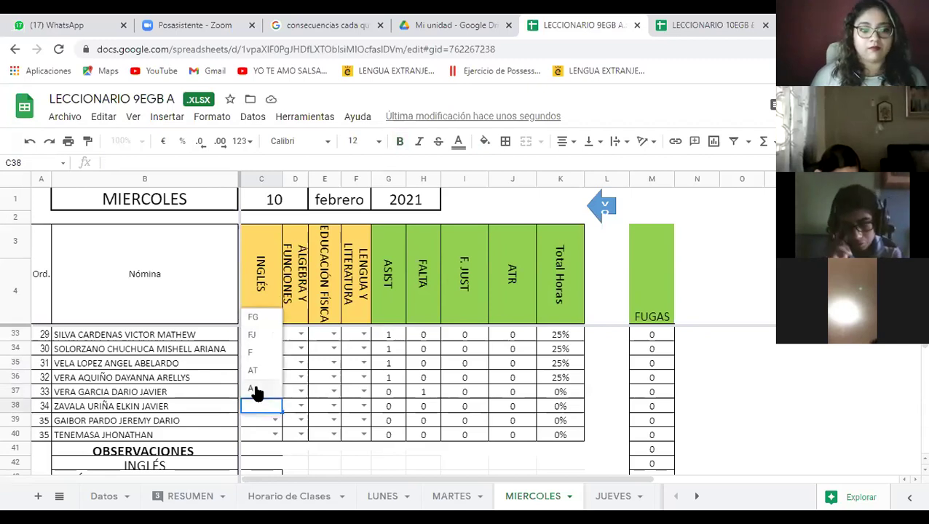
click(256, 390)
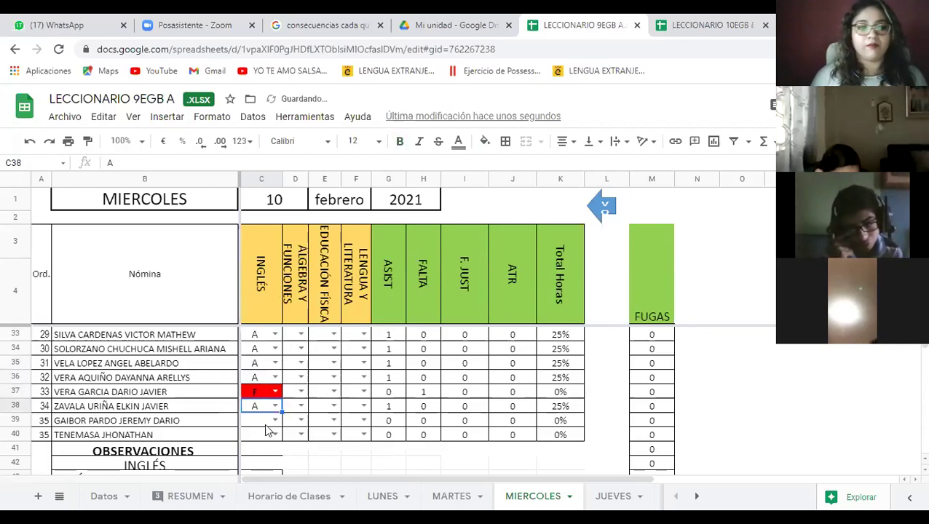
click(275, 420)
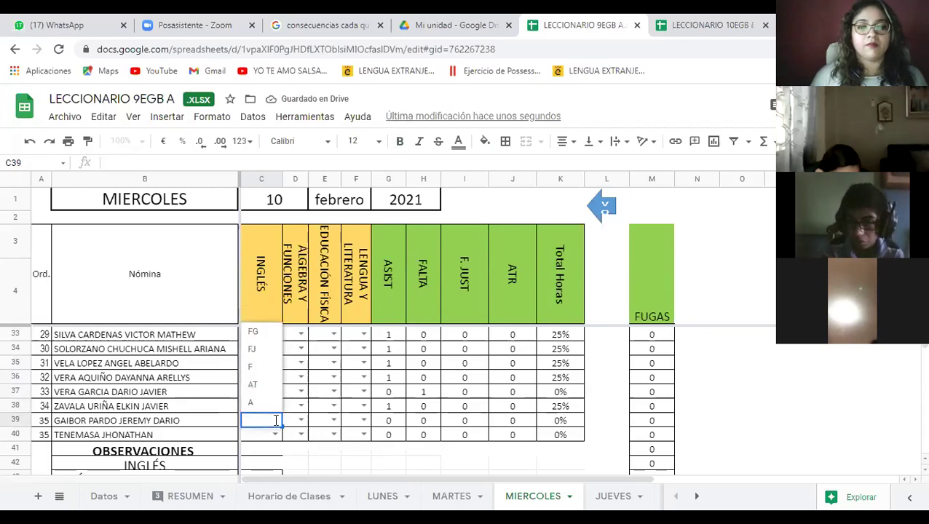
click(251, 403)
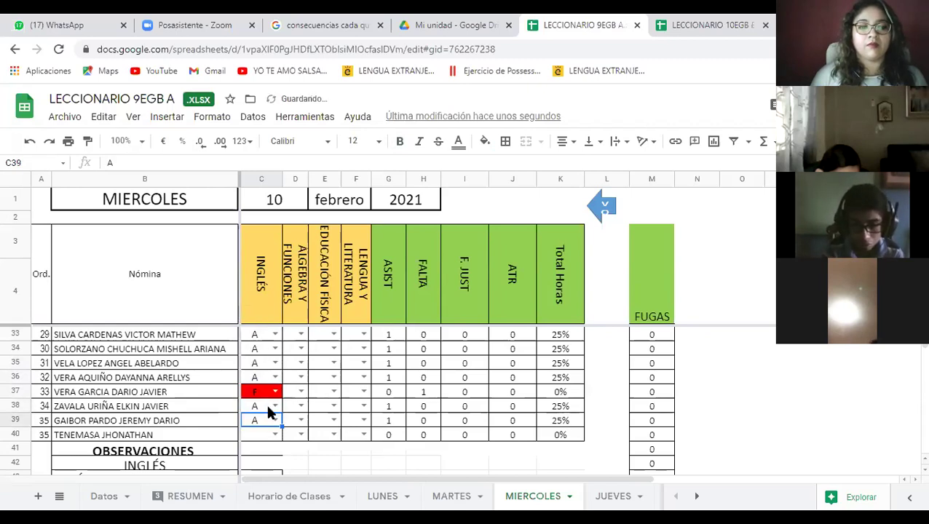
Mark the last student on the list as A (C40) and change student 1 to AT (C5) in the INGLÉS column.
click(275, 435)
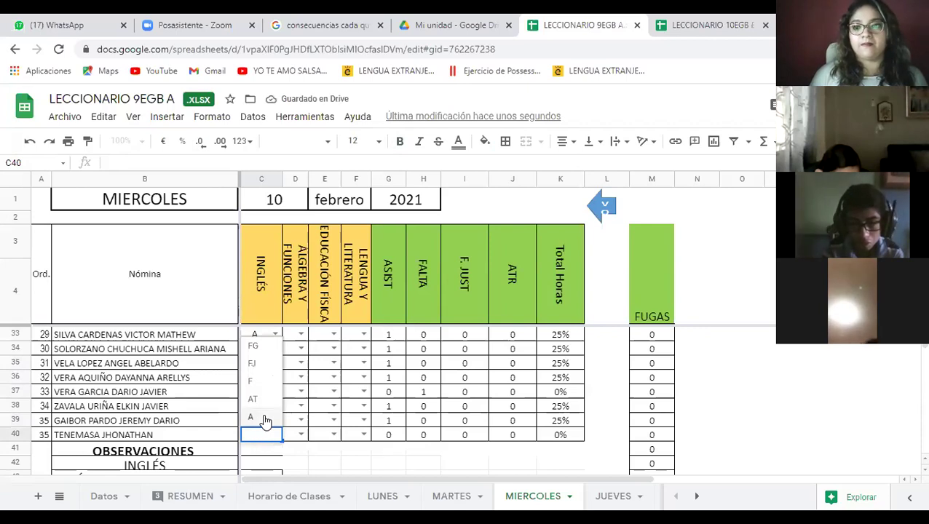
click(265, 420)
scroll(264, 420, up, 5)
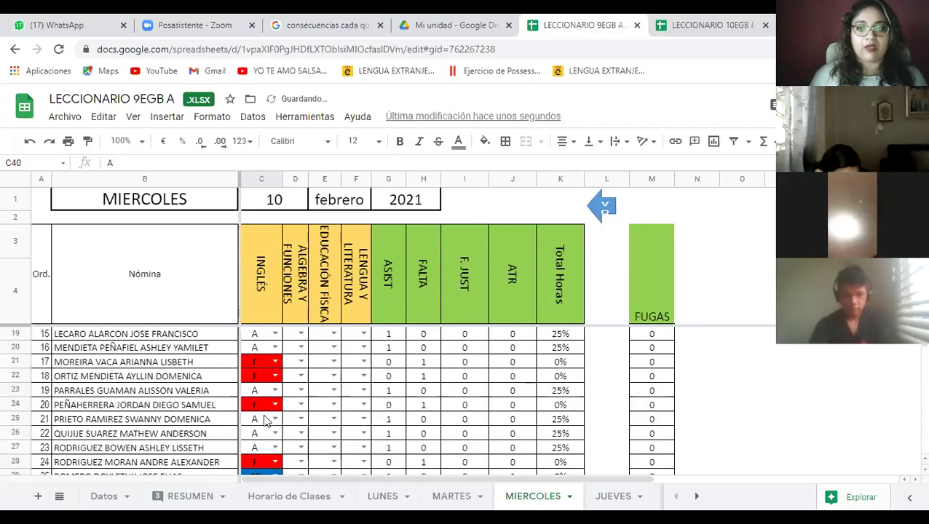
scroll(264, 421, up, 5)
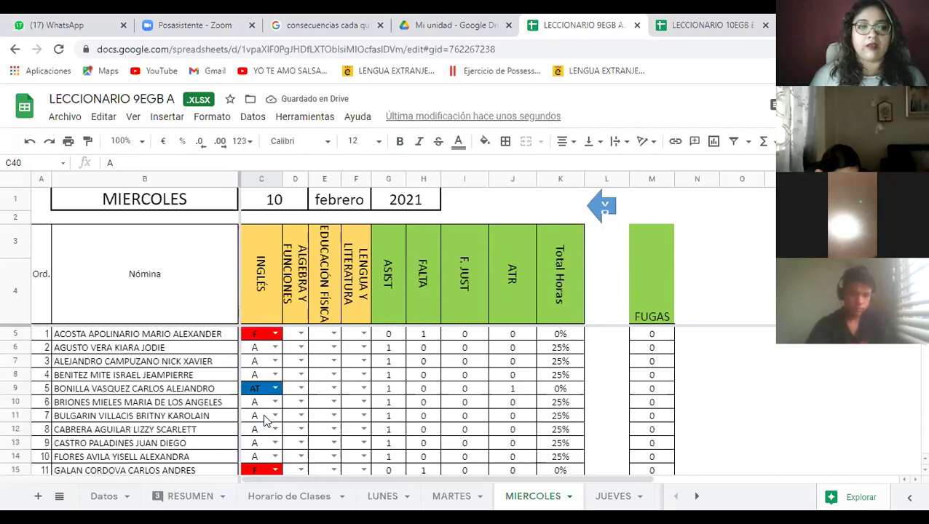
click(275, 334)
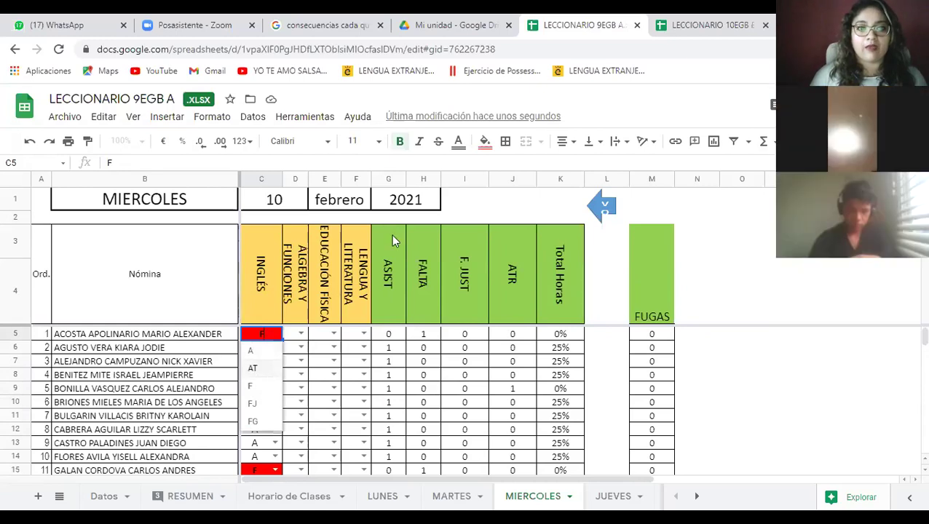
click(255, 369)
Change student 14's INGLÉS attendance to A (C18).
scroll(276, 375, down, 2)
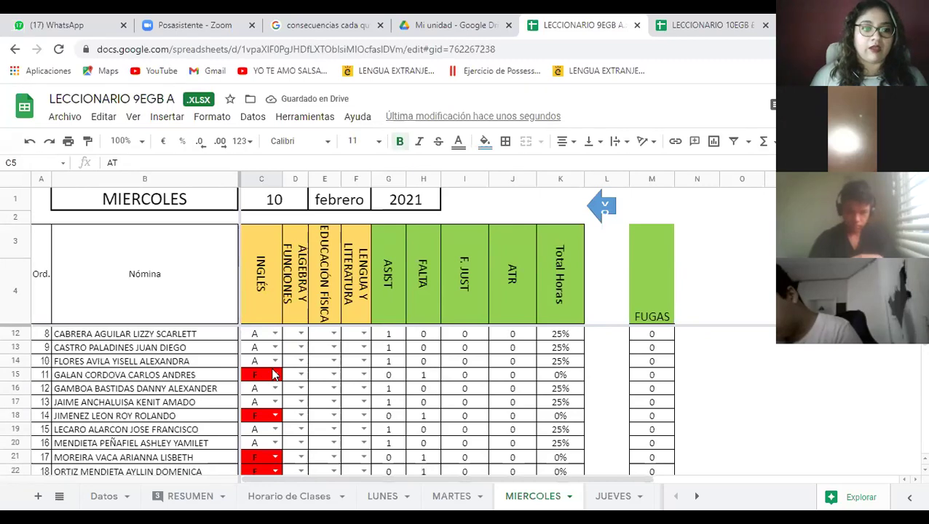
scroll(277, 387, down, 1)
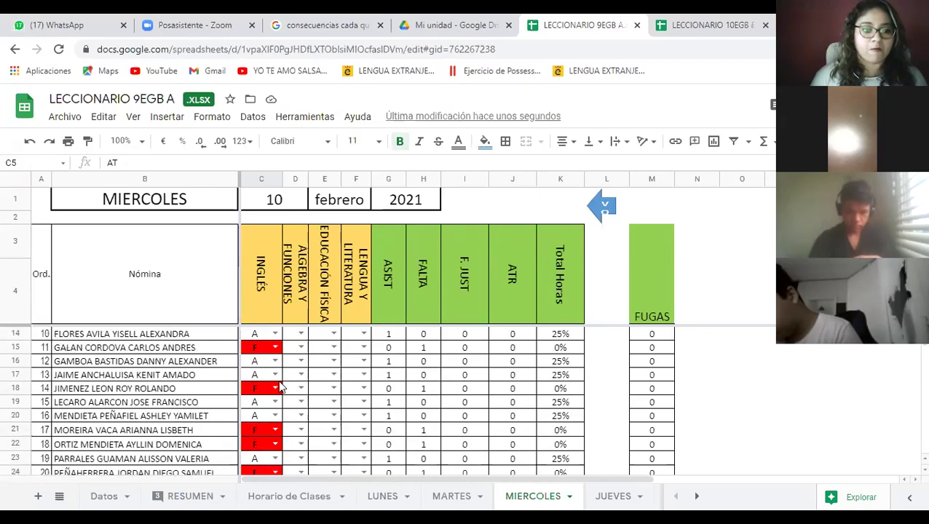
click(277, 388)
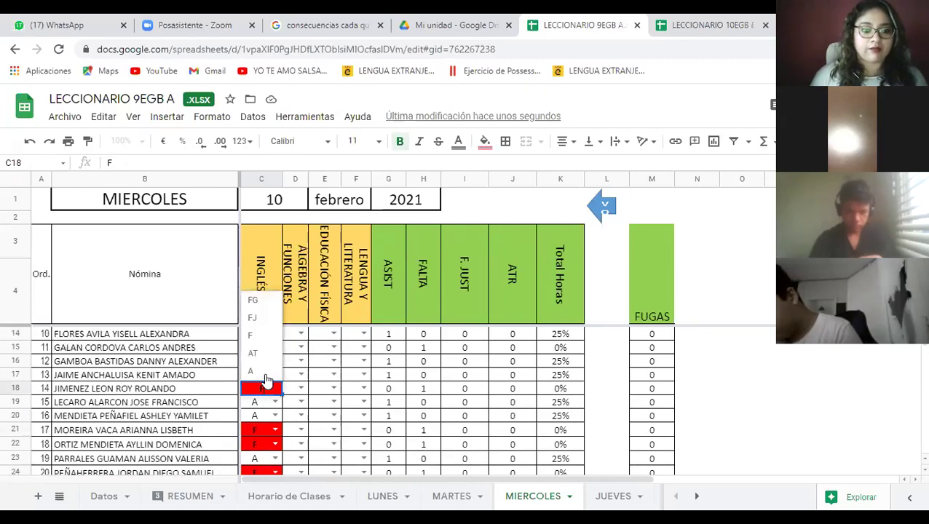
click(260, 368)
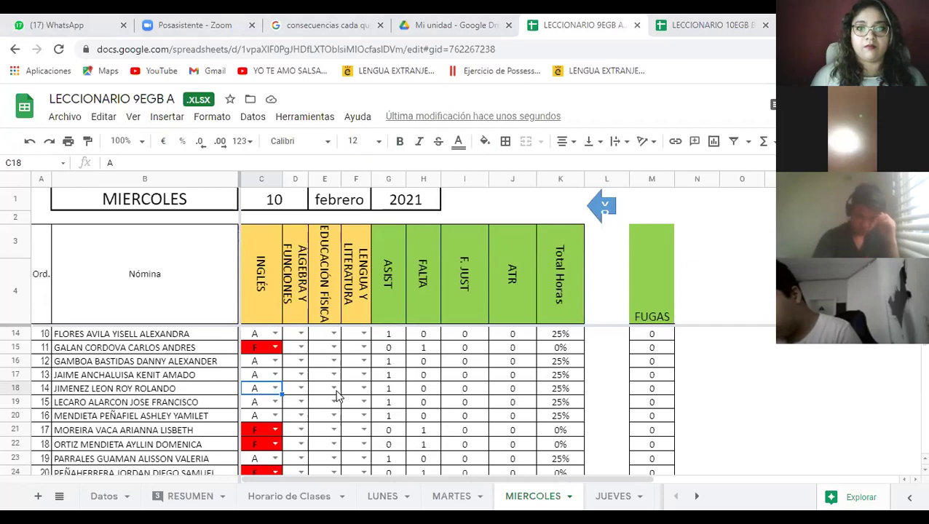
Change student 11's INGLÉS attendance to AT (C15).
scroll(266, 406, down, 1)
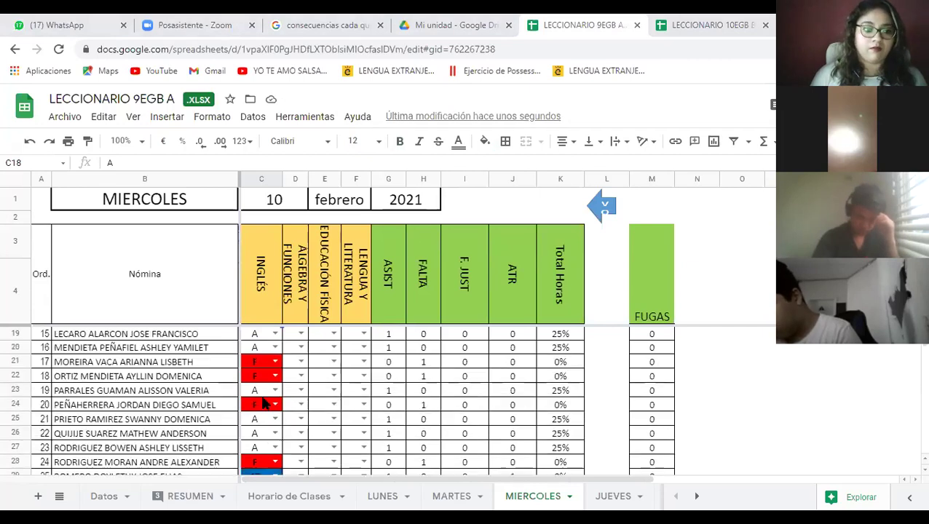
scroll(266, 406, up, 1)
scroll(266, 403, up, 2)
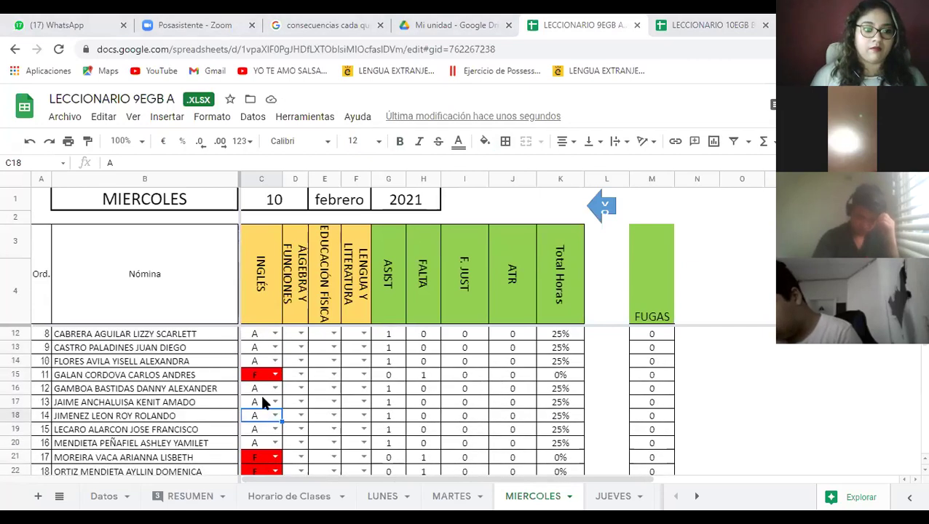
click(276, 375)
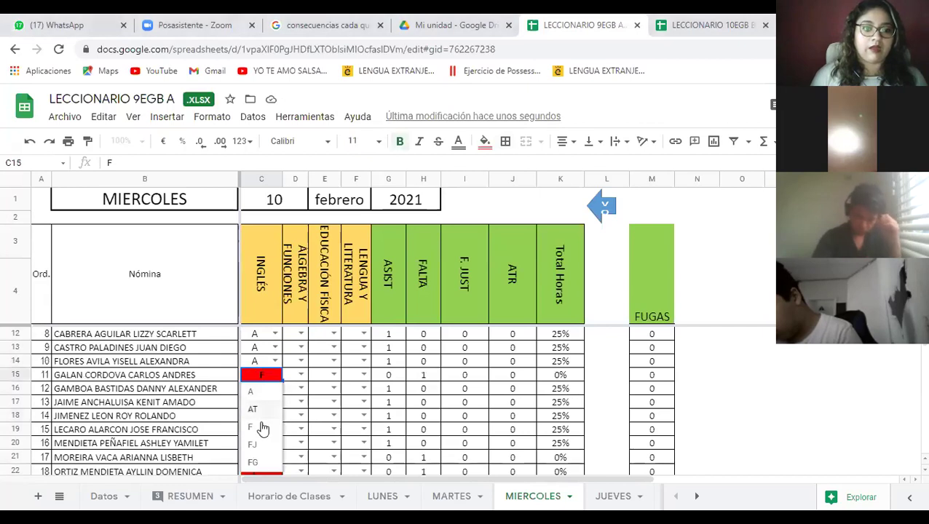
click(259, 417)
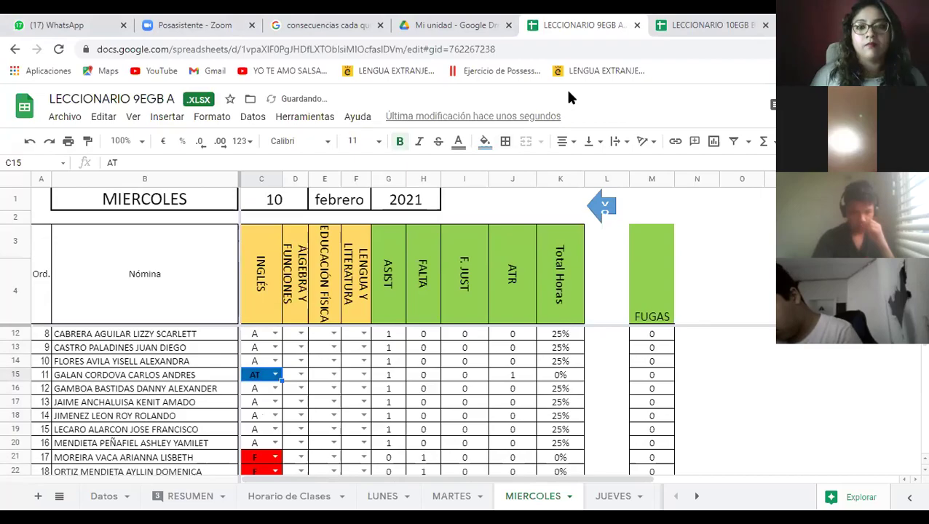
Stop sharing the spreadsheet, switch to the FEEDBACK- QUESTIONAIRES FROM 8TH TO 12TH FEBRUARY presentation in PowerPoint and open slide 4, "How do you feel?".
key(alt+s)
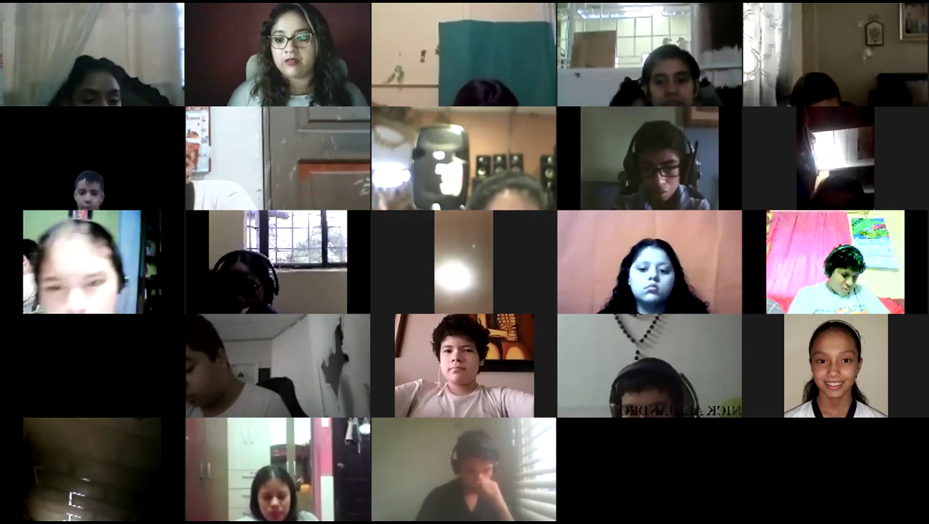
scroll(75, 182, up, 5)
scroll(75, 186, up, 3)
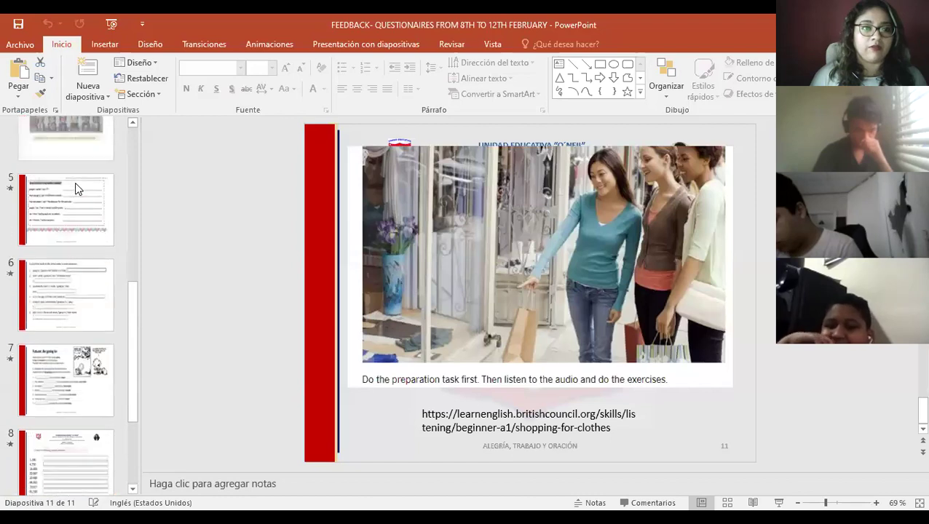
click(83, 156)
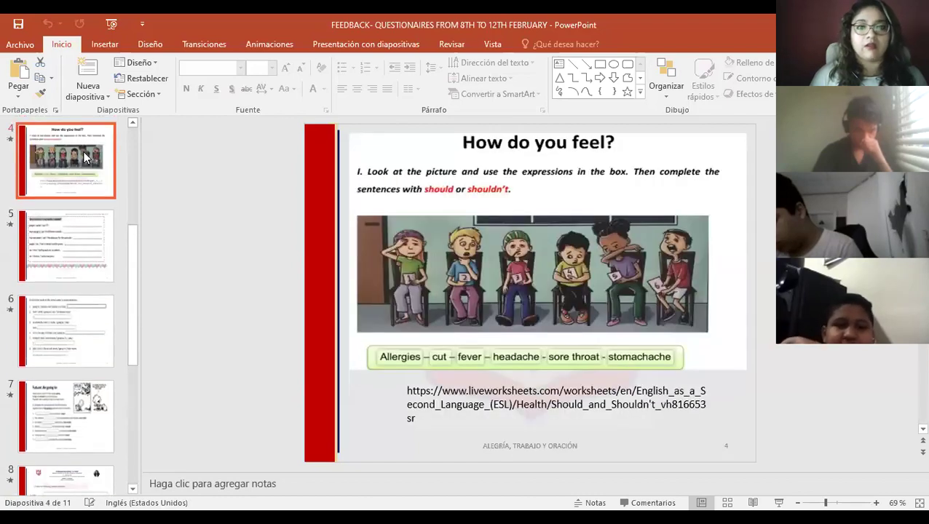